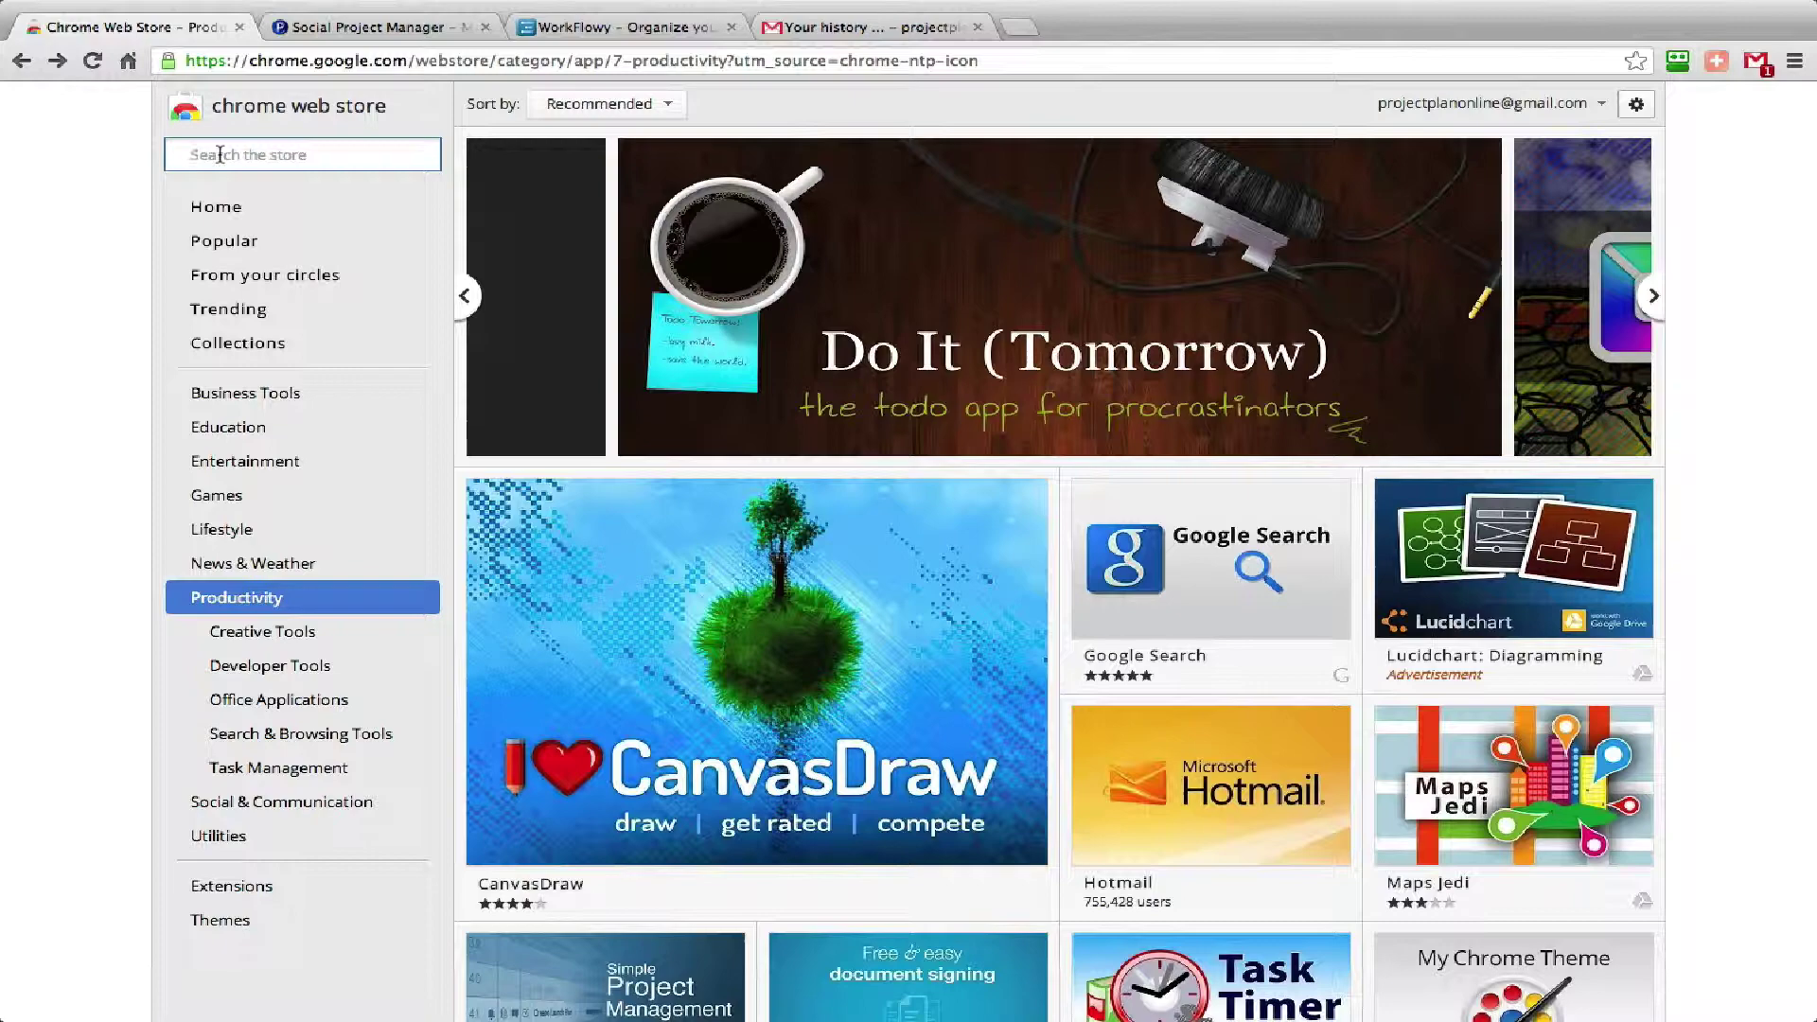
Search the Chrome Web Store for 'workflowy', then switch to the open WorkFlowy outline.
{"action": "type", "text": "wor"}
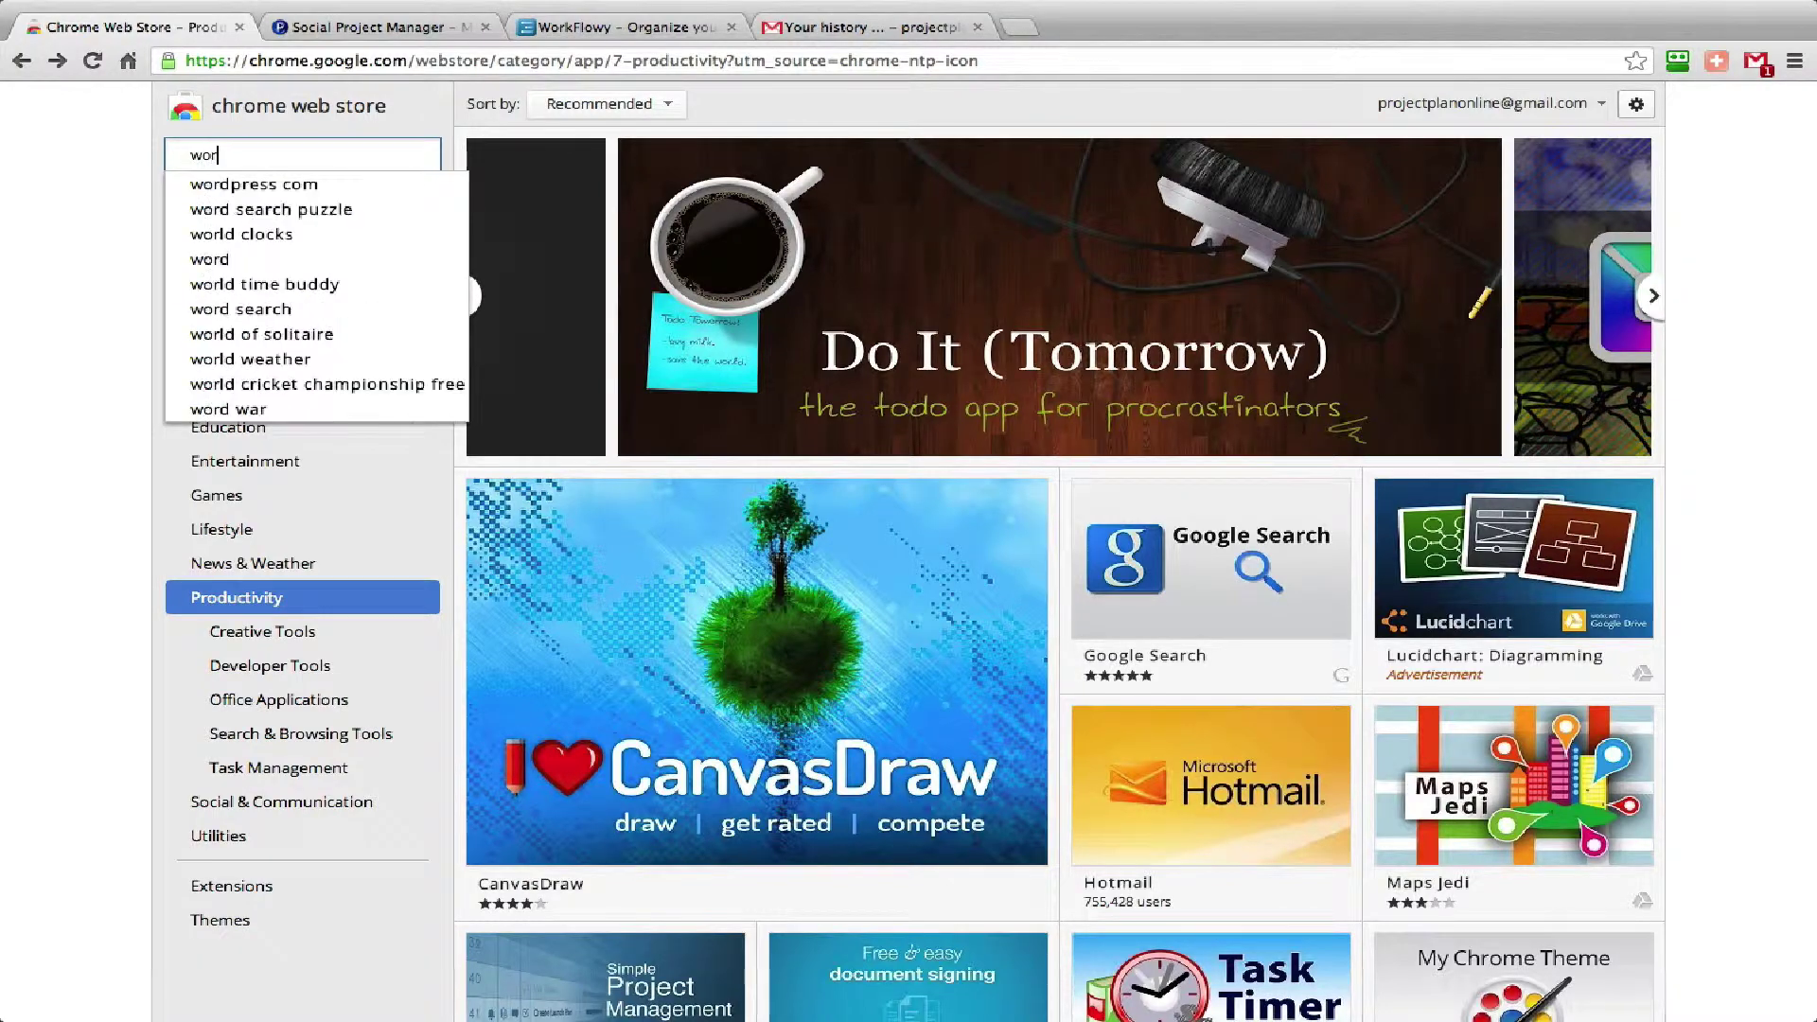
{"action": "type", "text": "kflowy"}
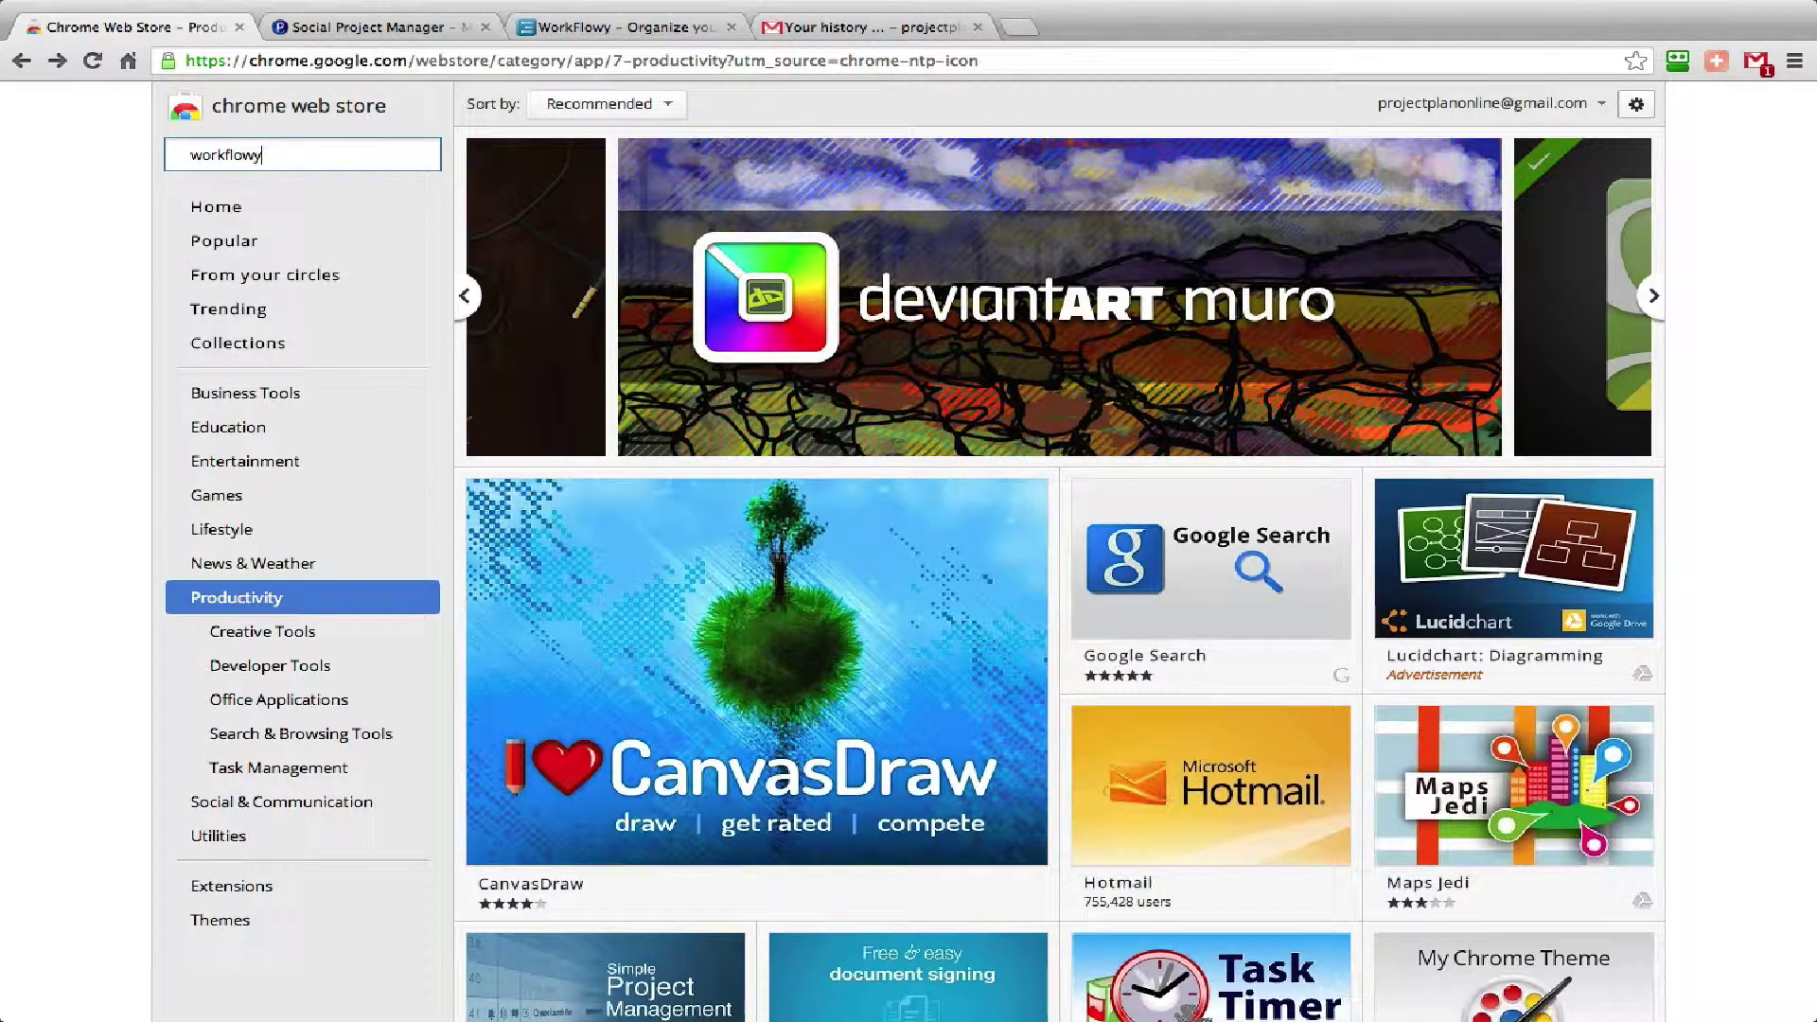
{"action": "key", "text": "Return"}
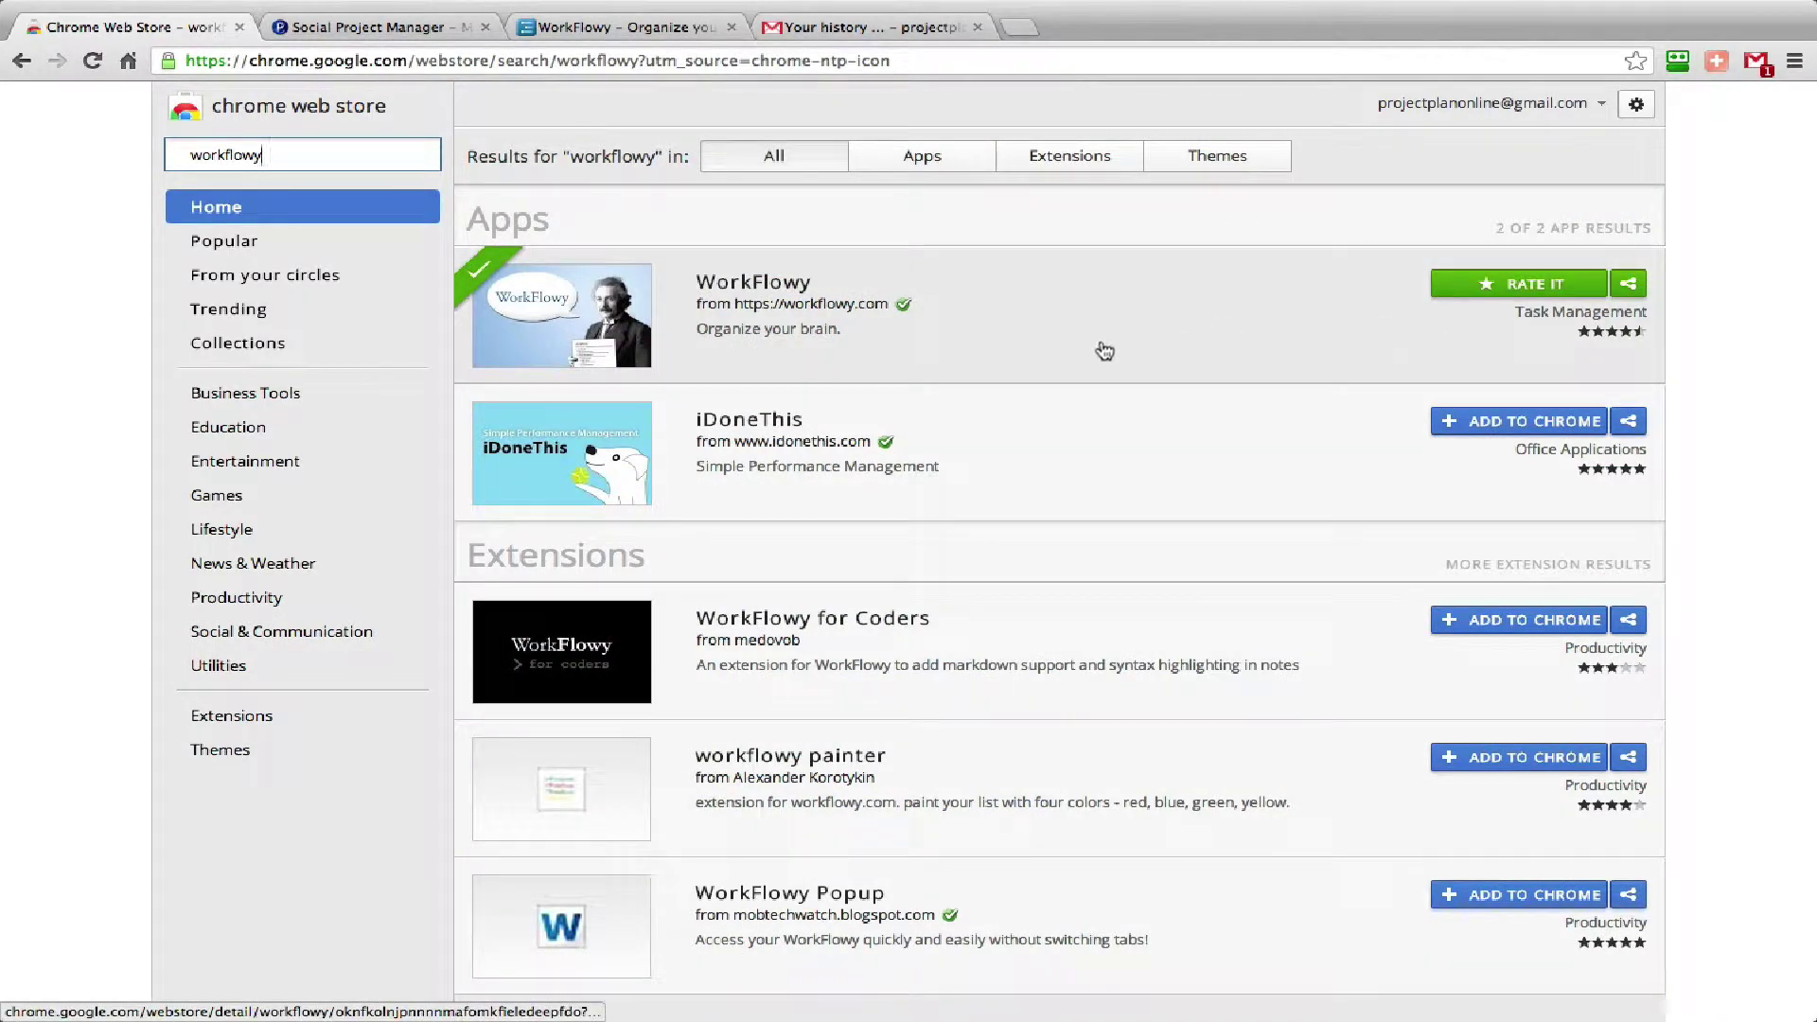
{"action": "left_click", "coordinate": [616, 25]}
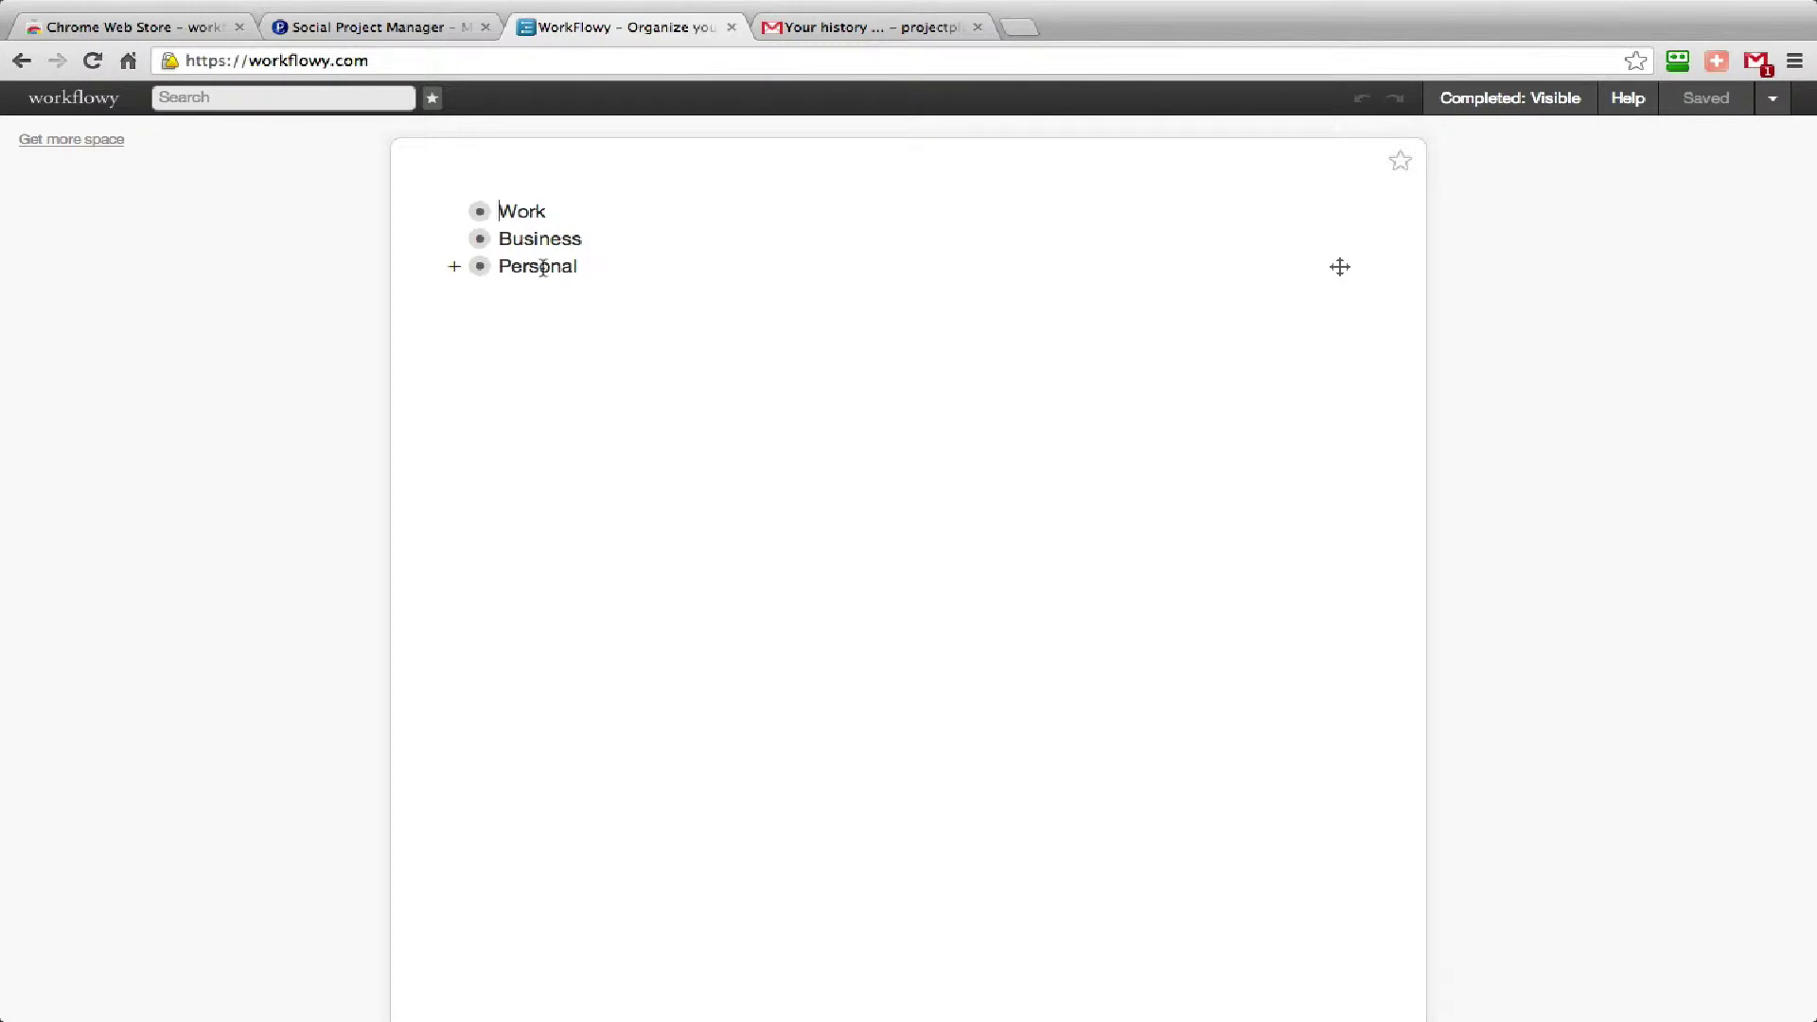
{"action": "left_click", "coordinate": [480, 238]}
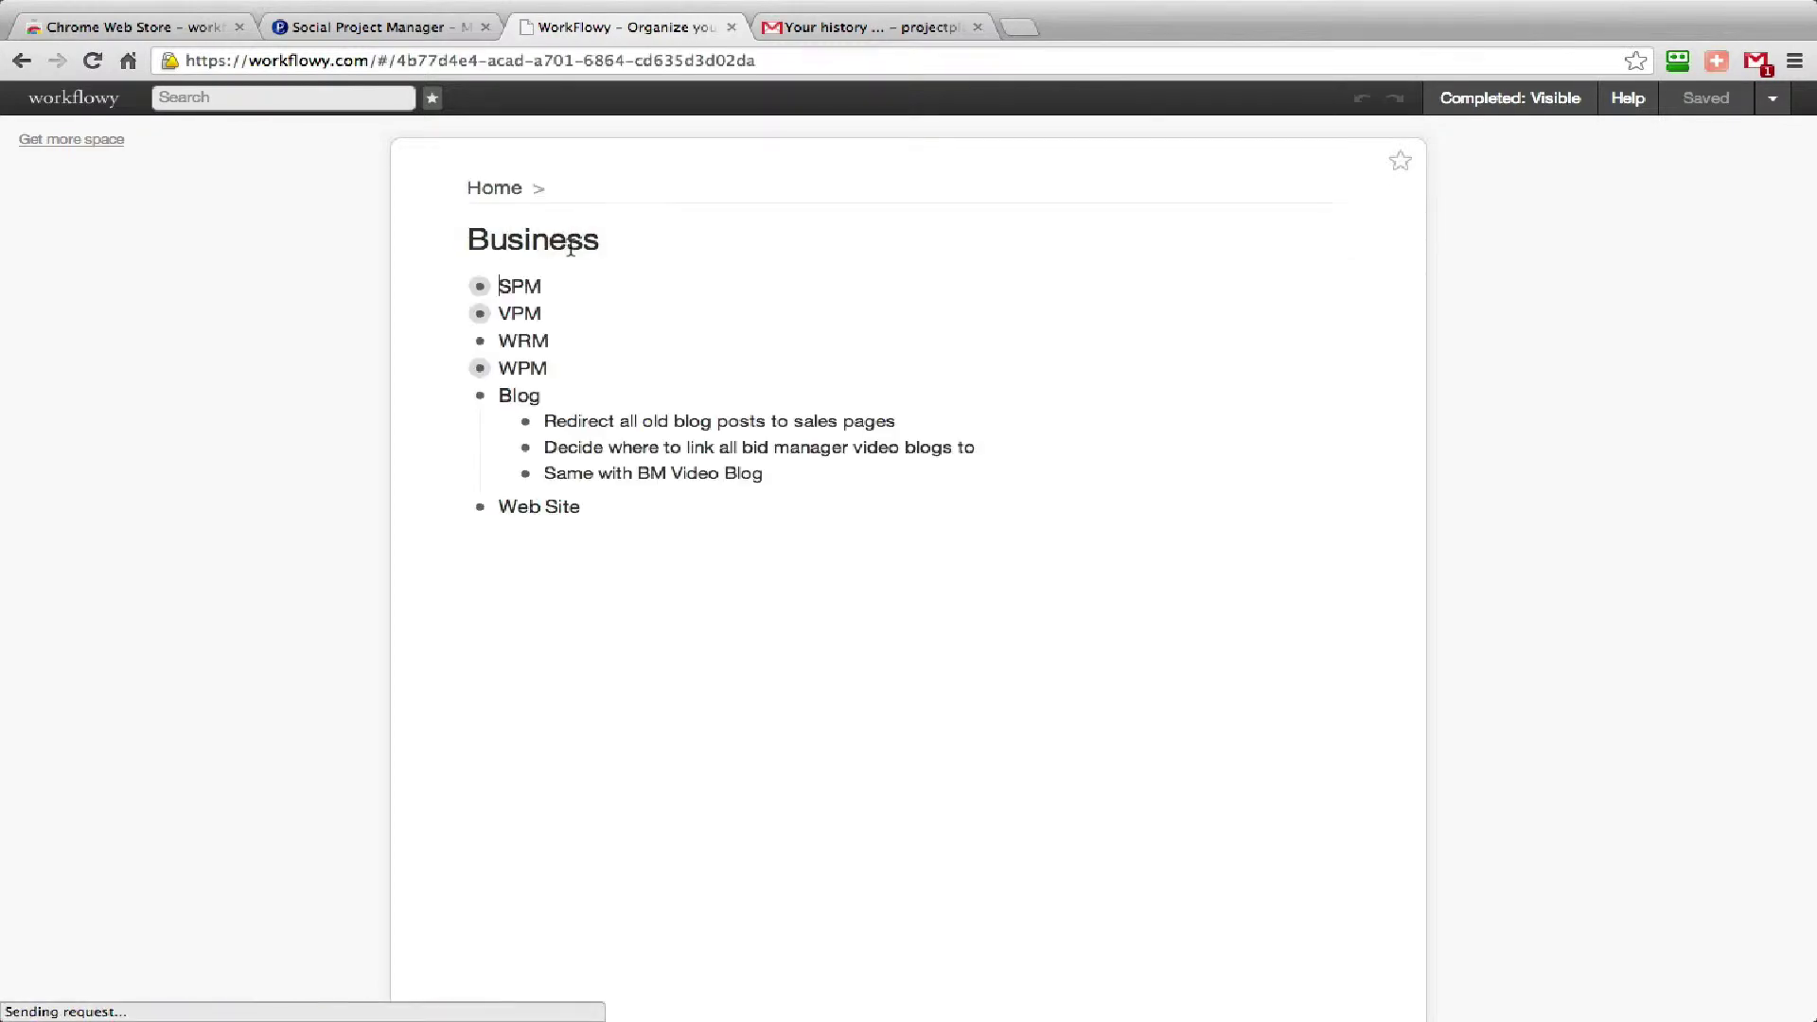
{"action": "left_click", "coordinate": [480, 287]}
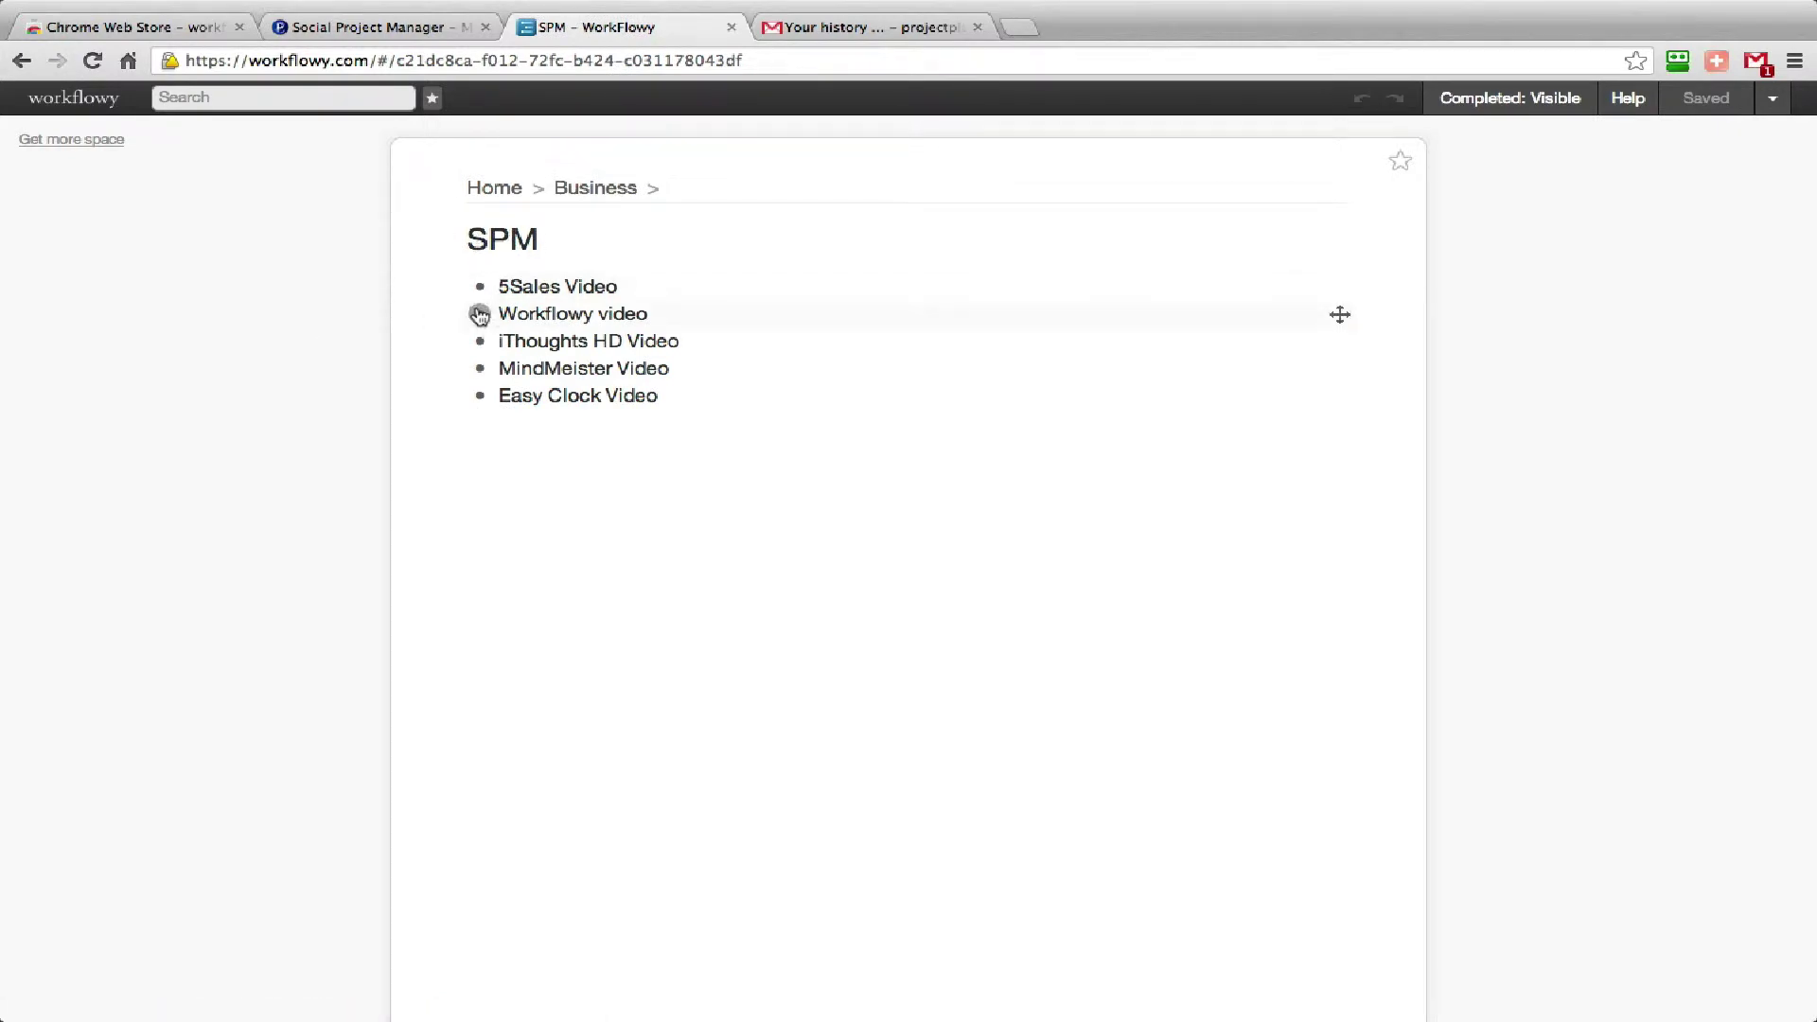
{"action": "left_click", "coordinate": [471, 239]}
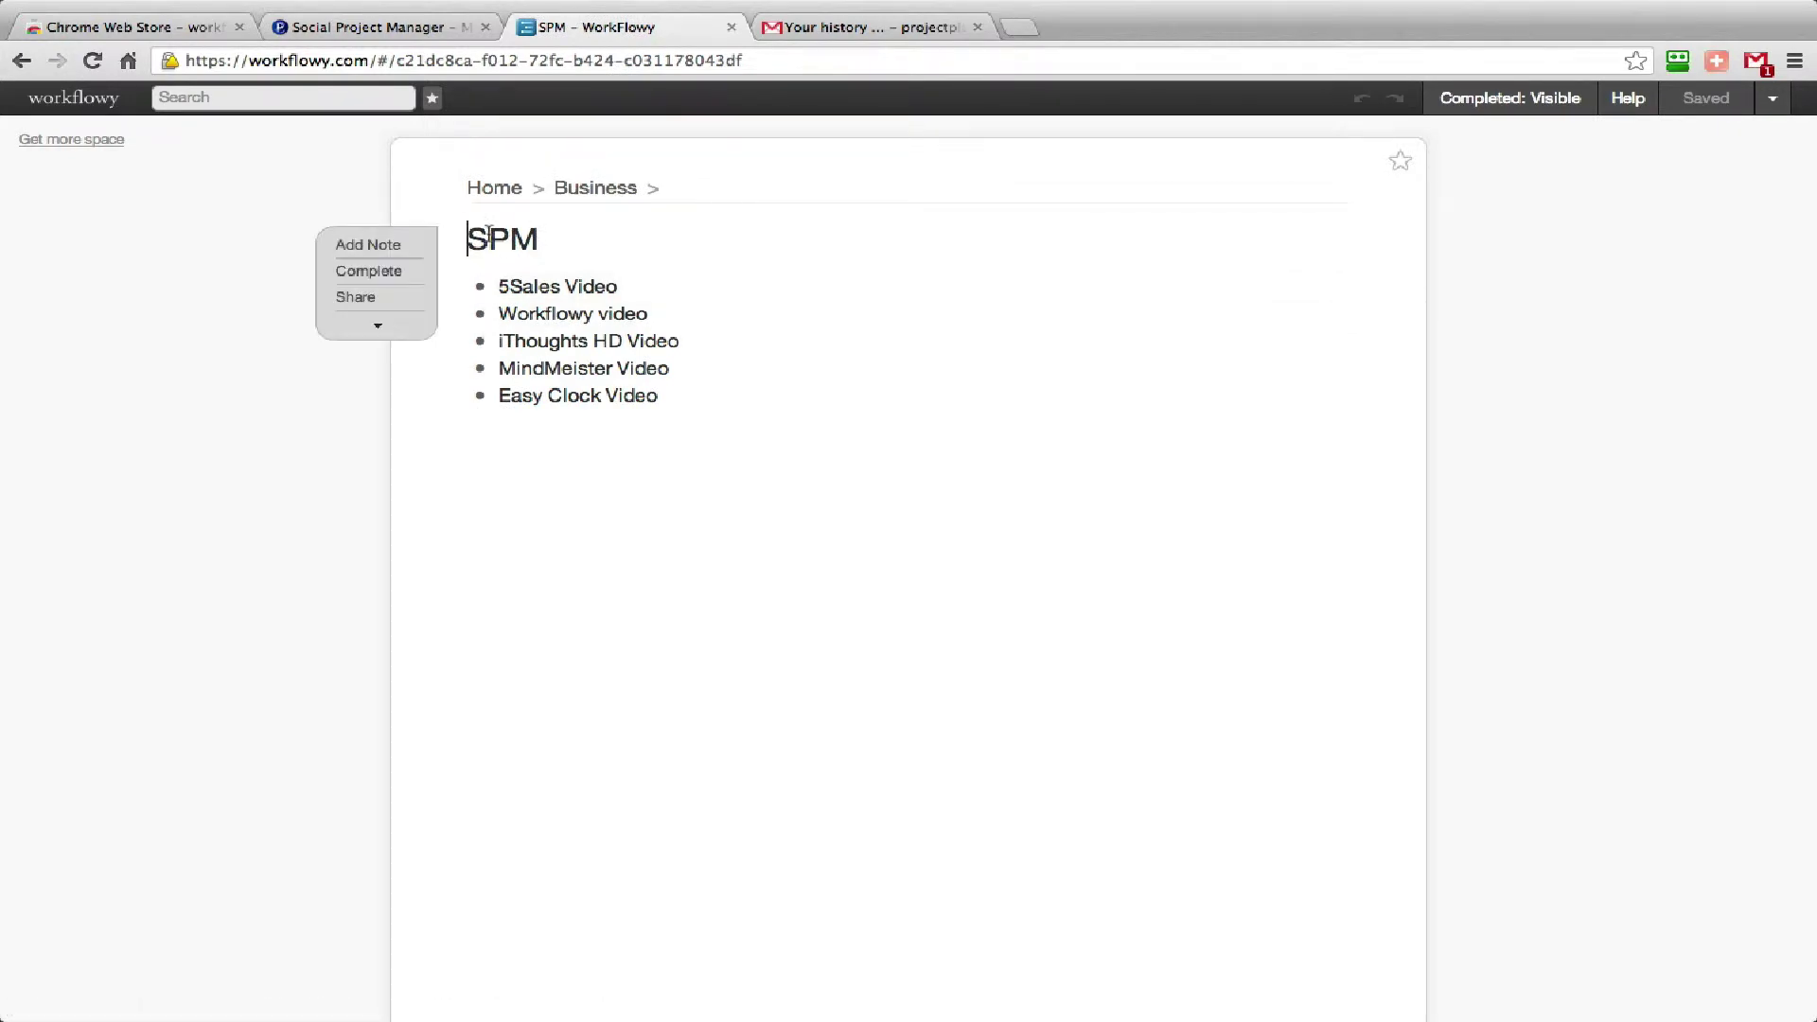
{"action": "left_click", "coordinate": [568, 192]}
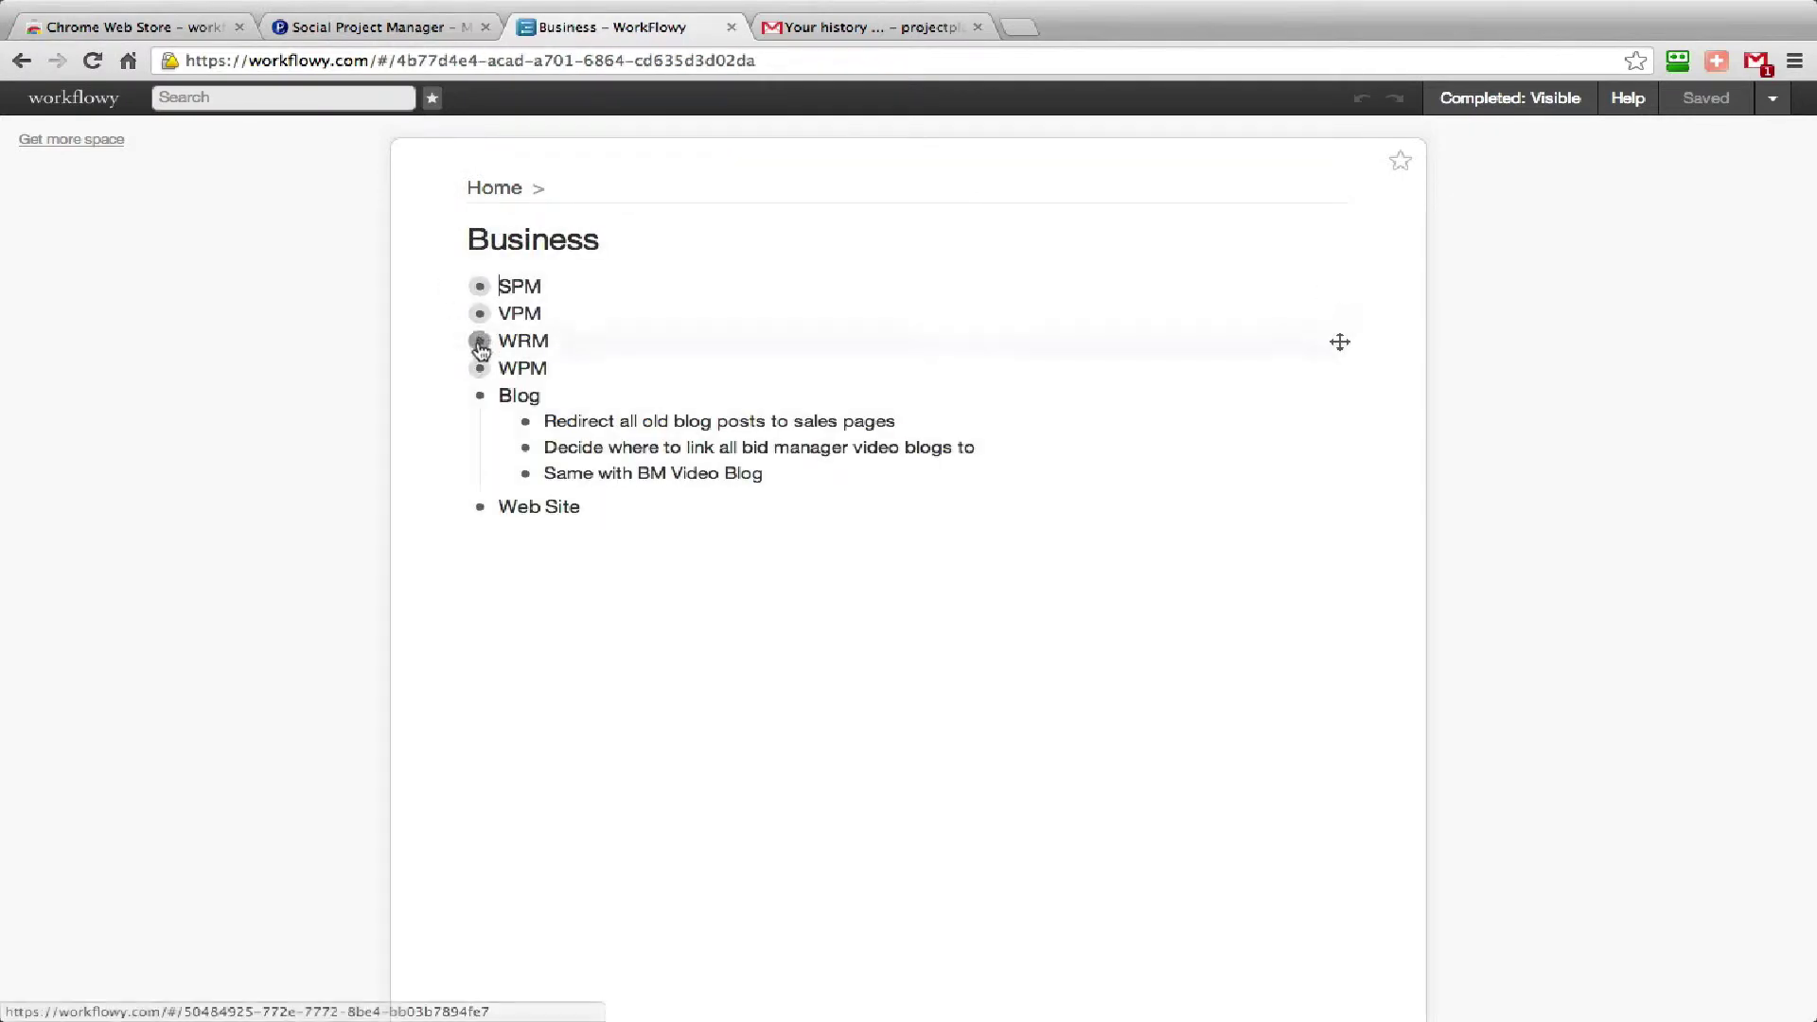
{"action": "left_click", "coordinate": [480, 368]}
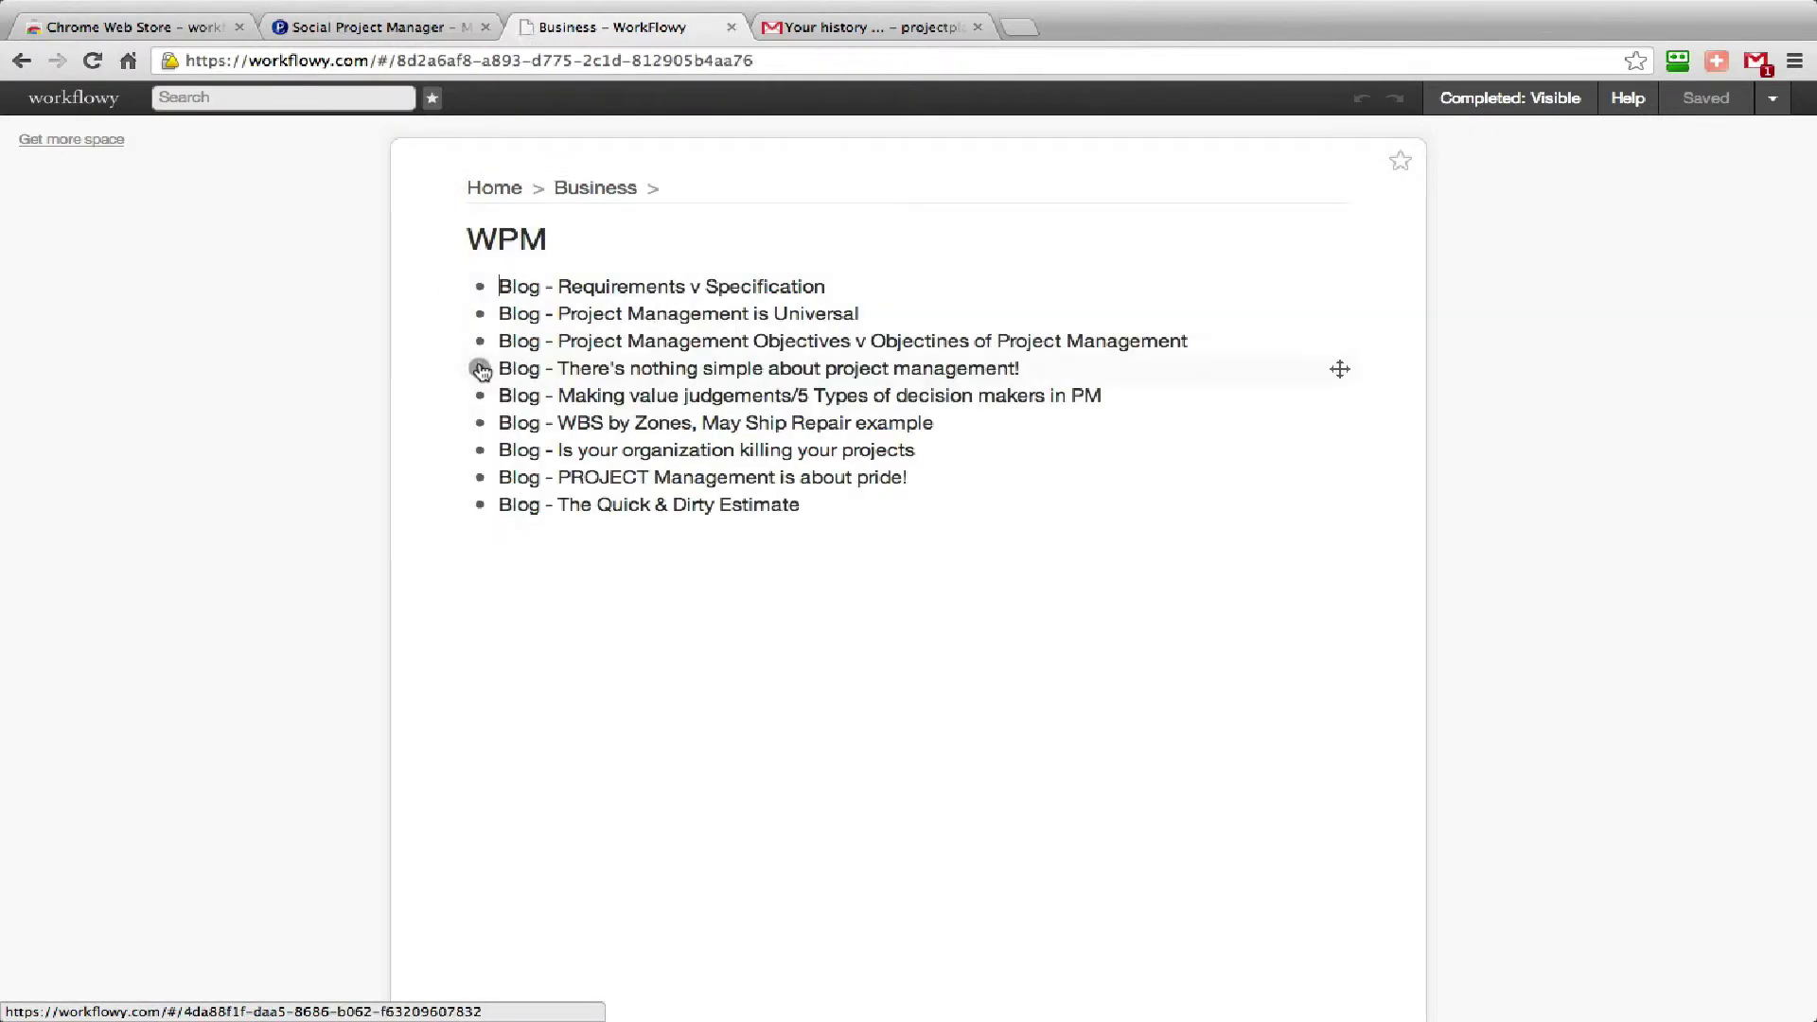
{"action": "left_click", "coordinate": [587, 194]}
{"action": "left_click", "coordinate": [489, 189]}
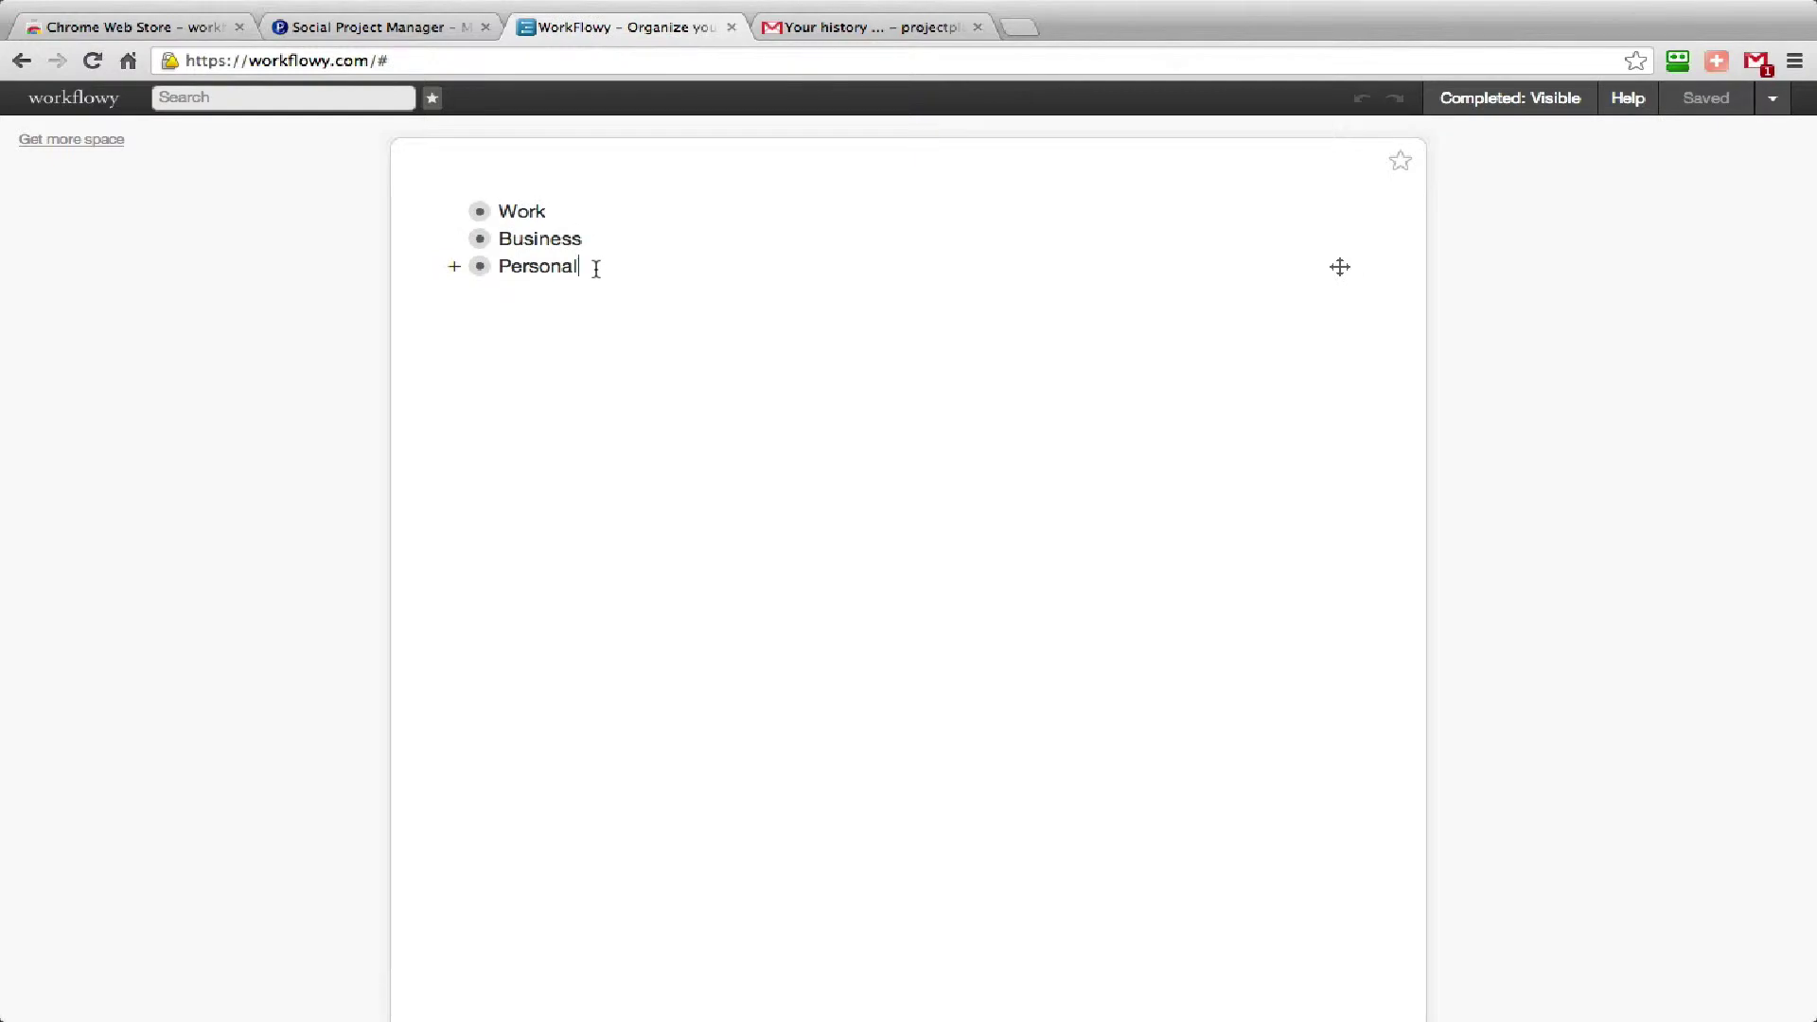
Add a 'New Project' item below Personal and zoom into it.
{"action": "left_click", "coordinate": [596, 269]}
{"action": "key", "text": "Return"}
{"action": "type", "text": "New Project"}
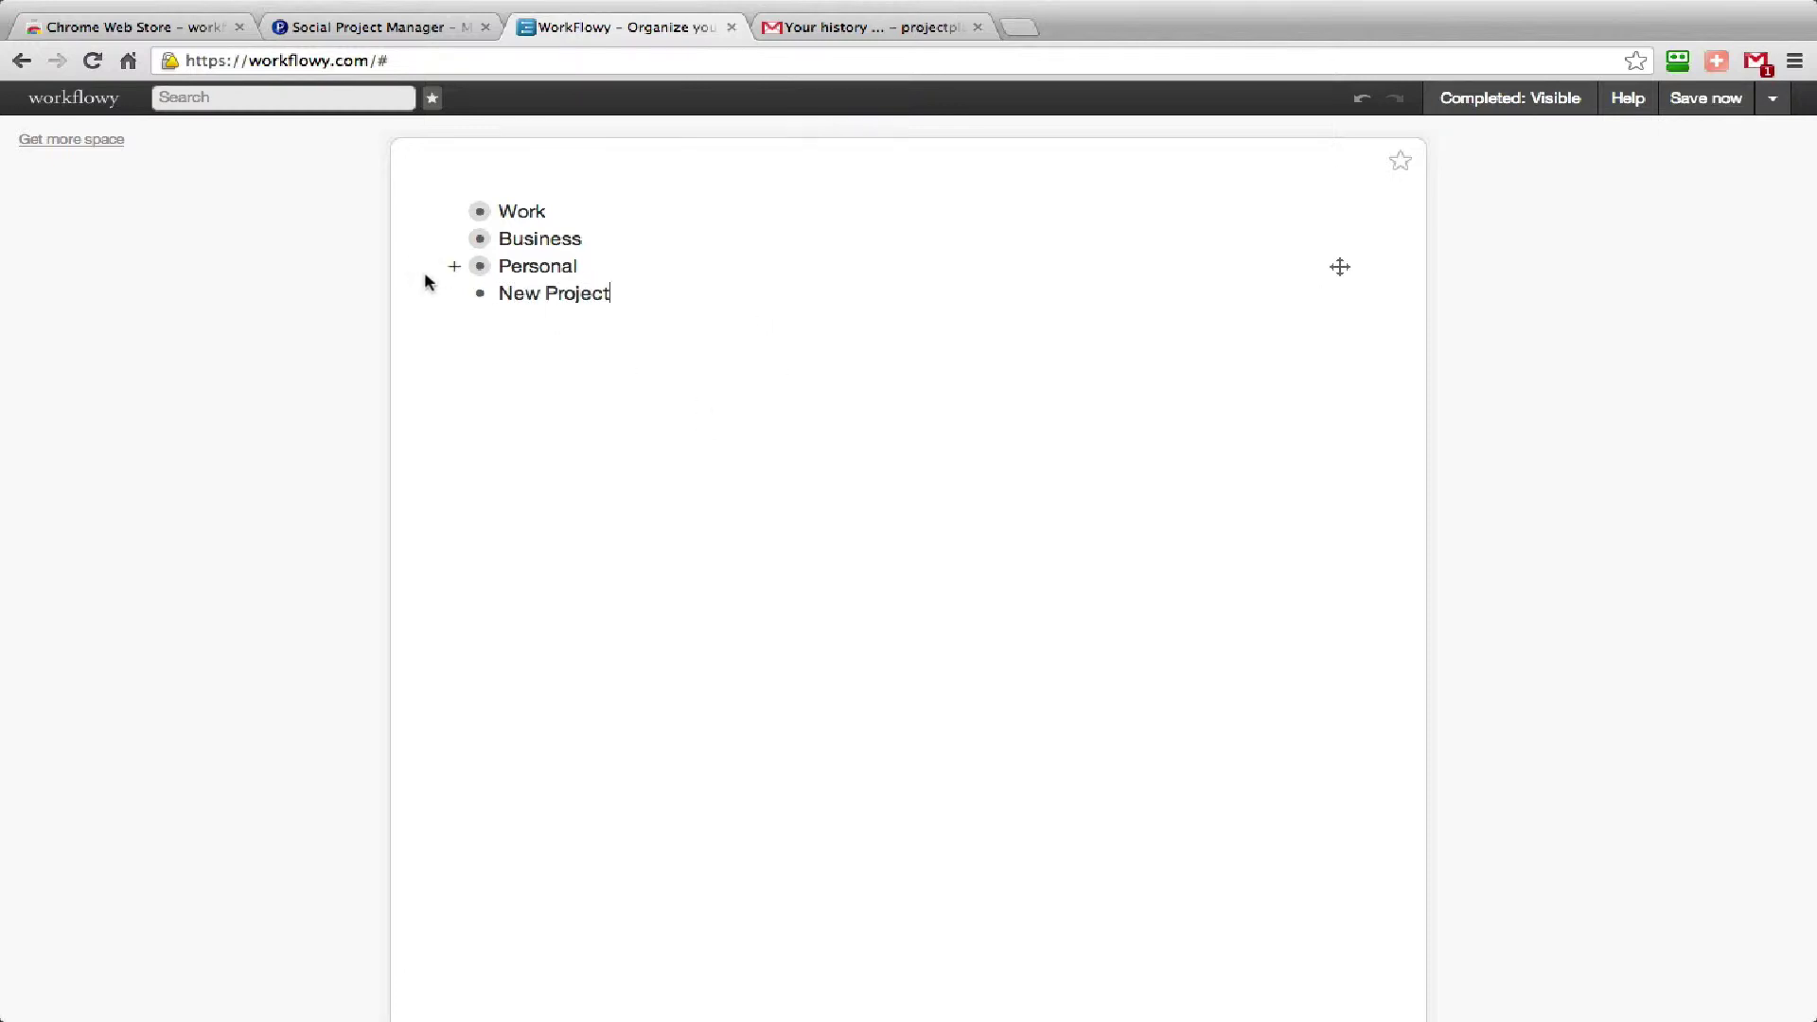
{"action": "left_click", "coordinate": [479, 295]}
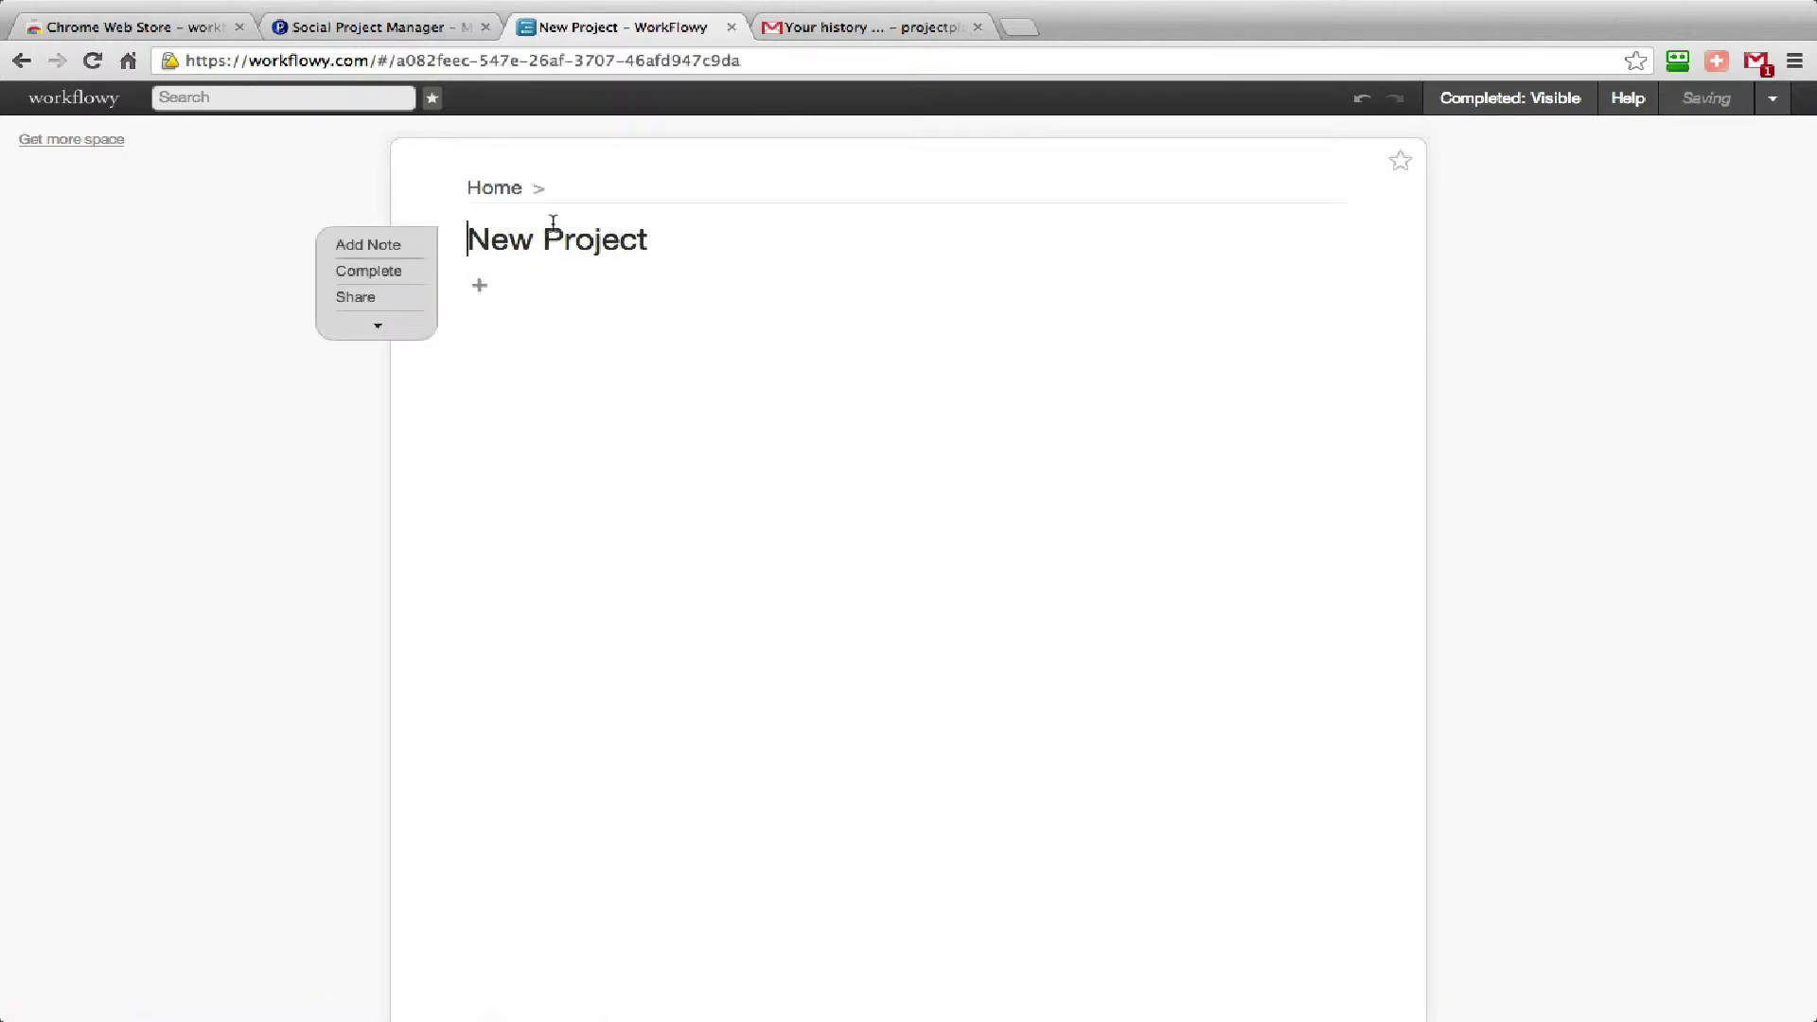
Add 'Call Client' and 'Team Meeting' as sub-items of New Project.
{"action": "left_click", "coordinate": [482, 293]}
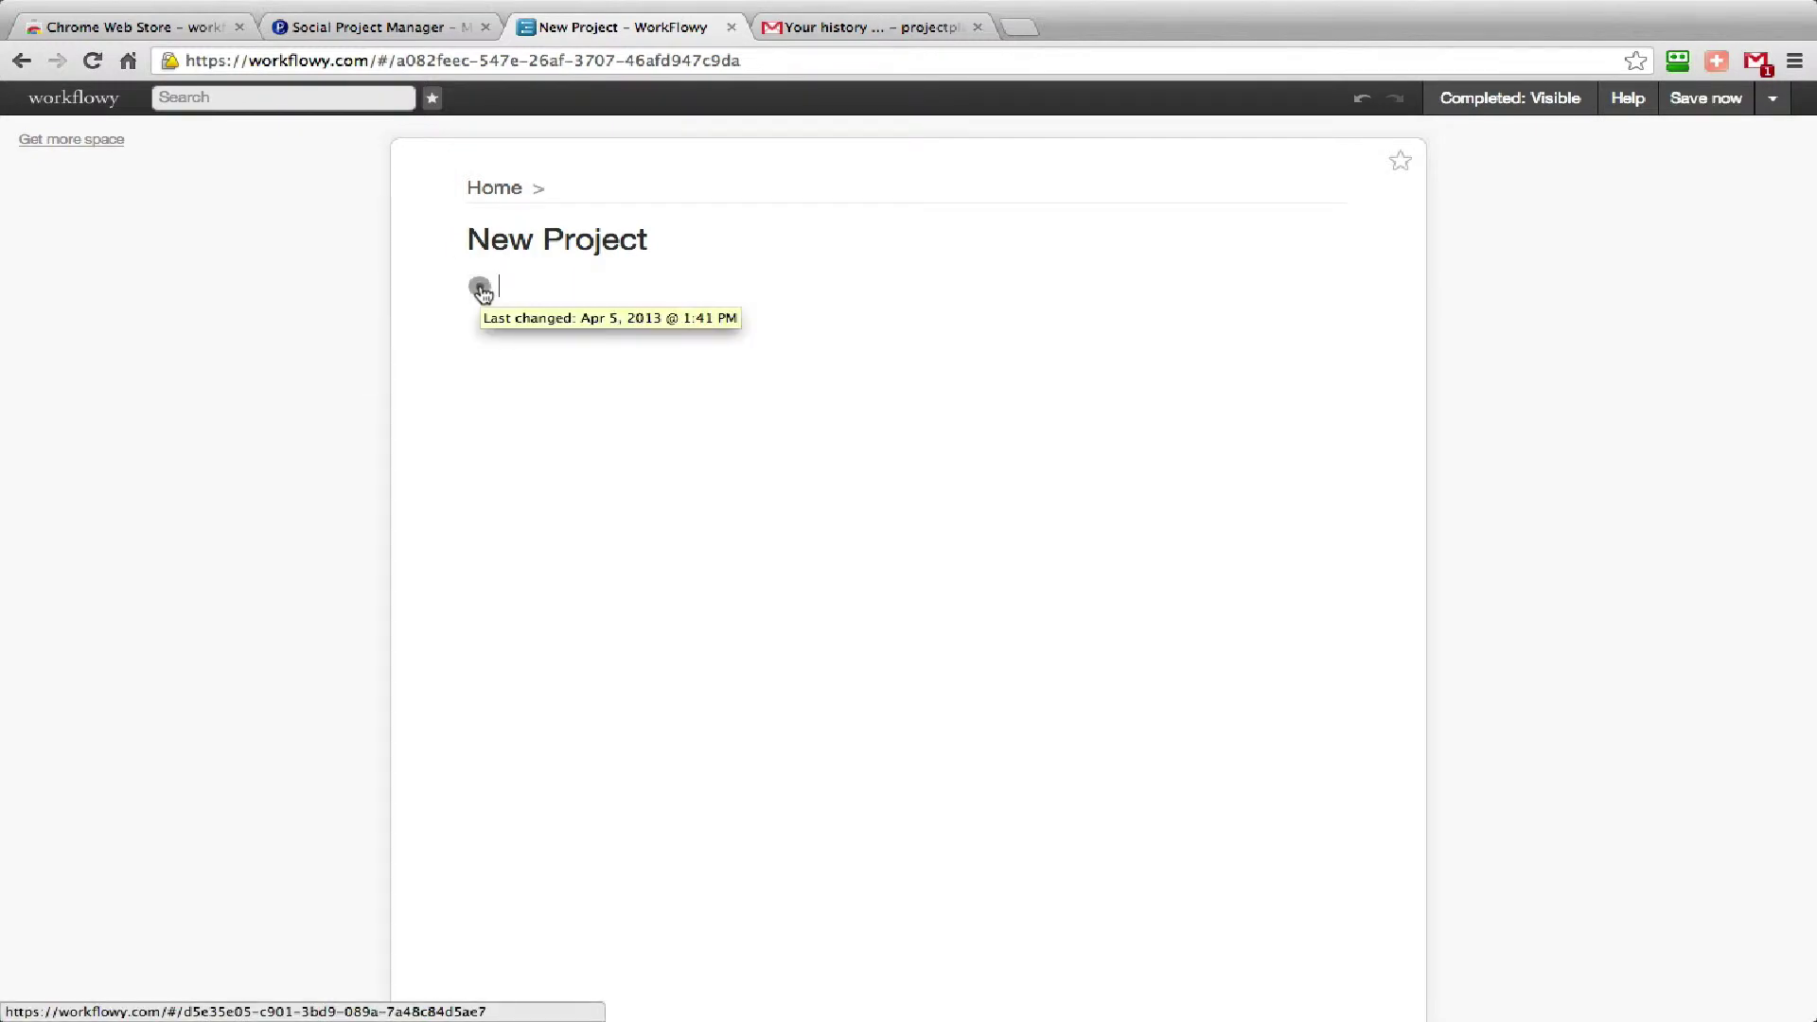
{"action": "type", "text": "Call"}
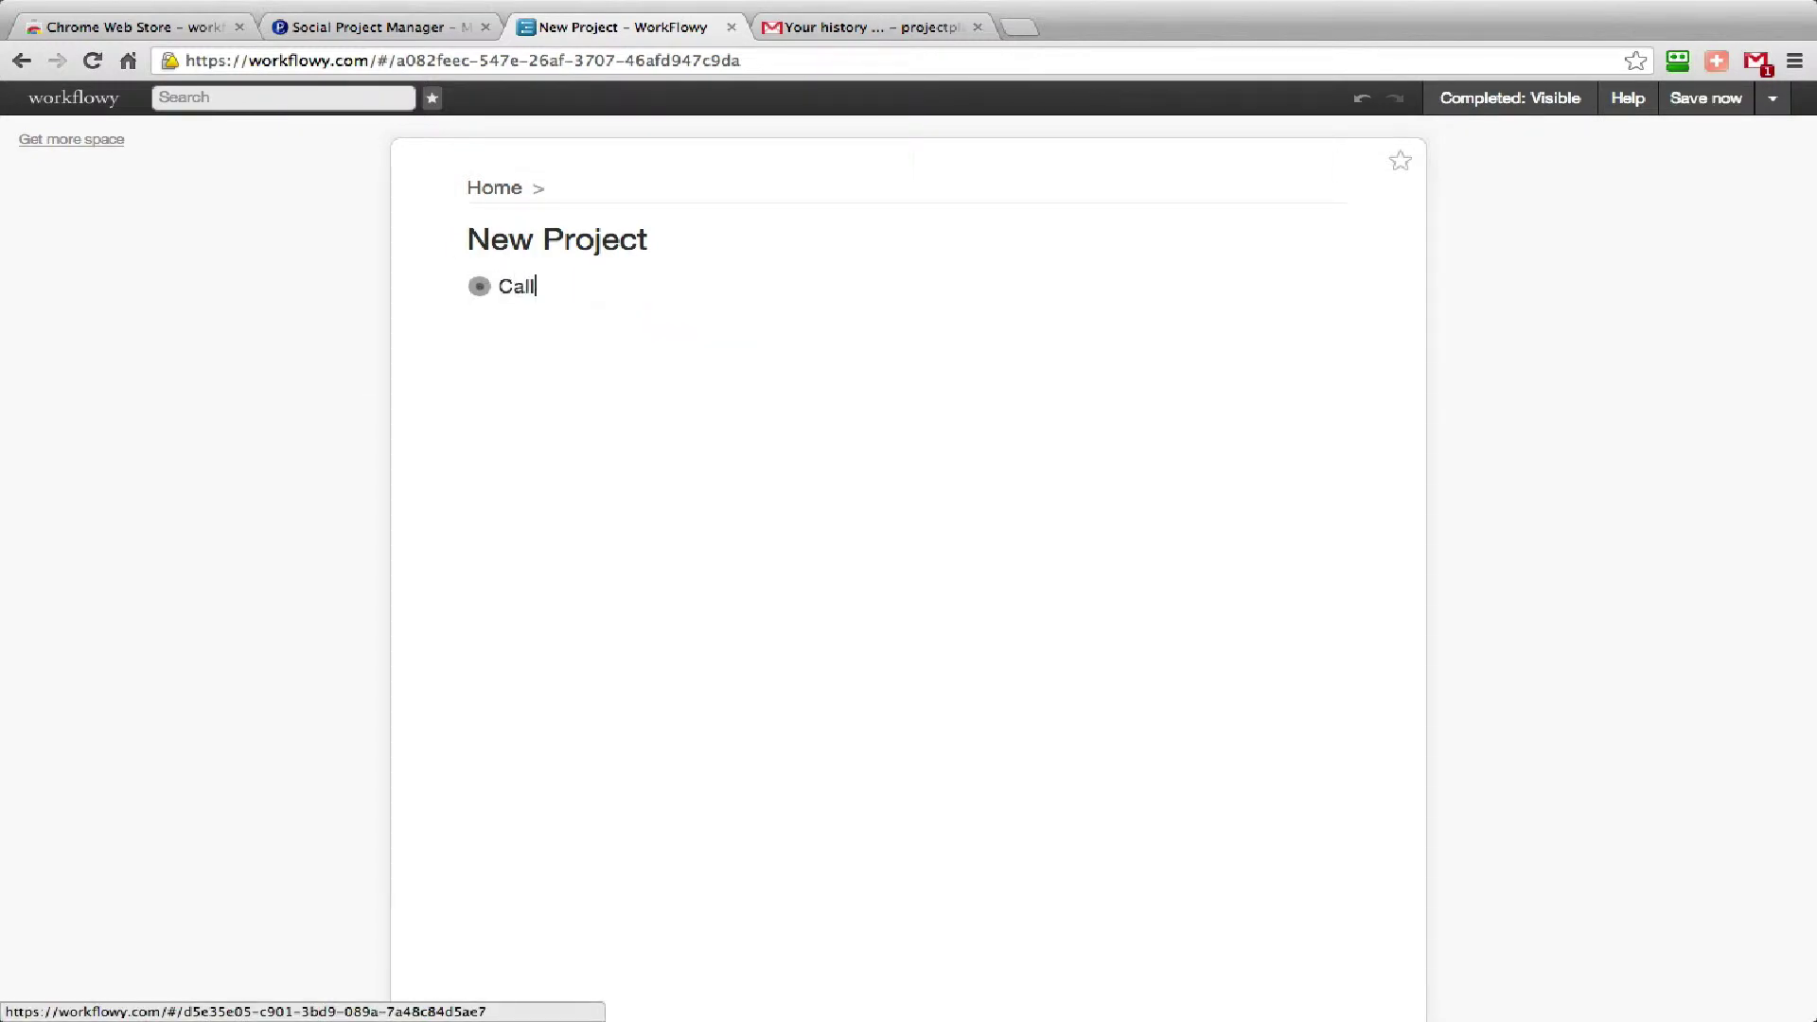
{"action": "type", "text": " Client"}
{"action": "key", "text": "Return"}
{"action": "type", "text": "Team Meet"}
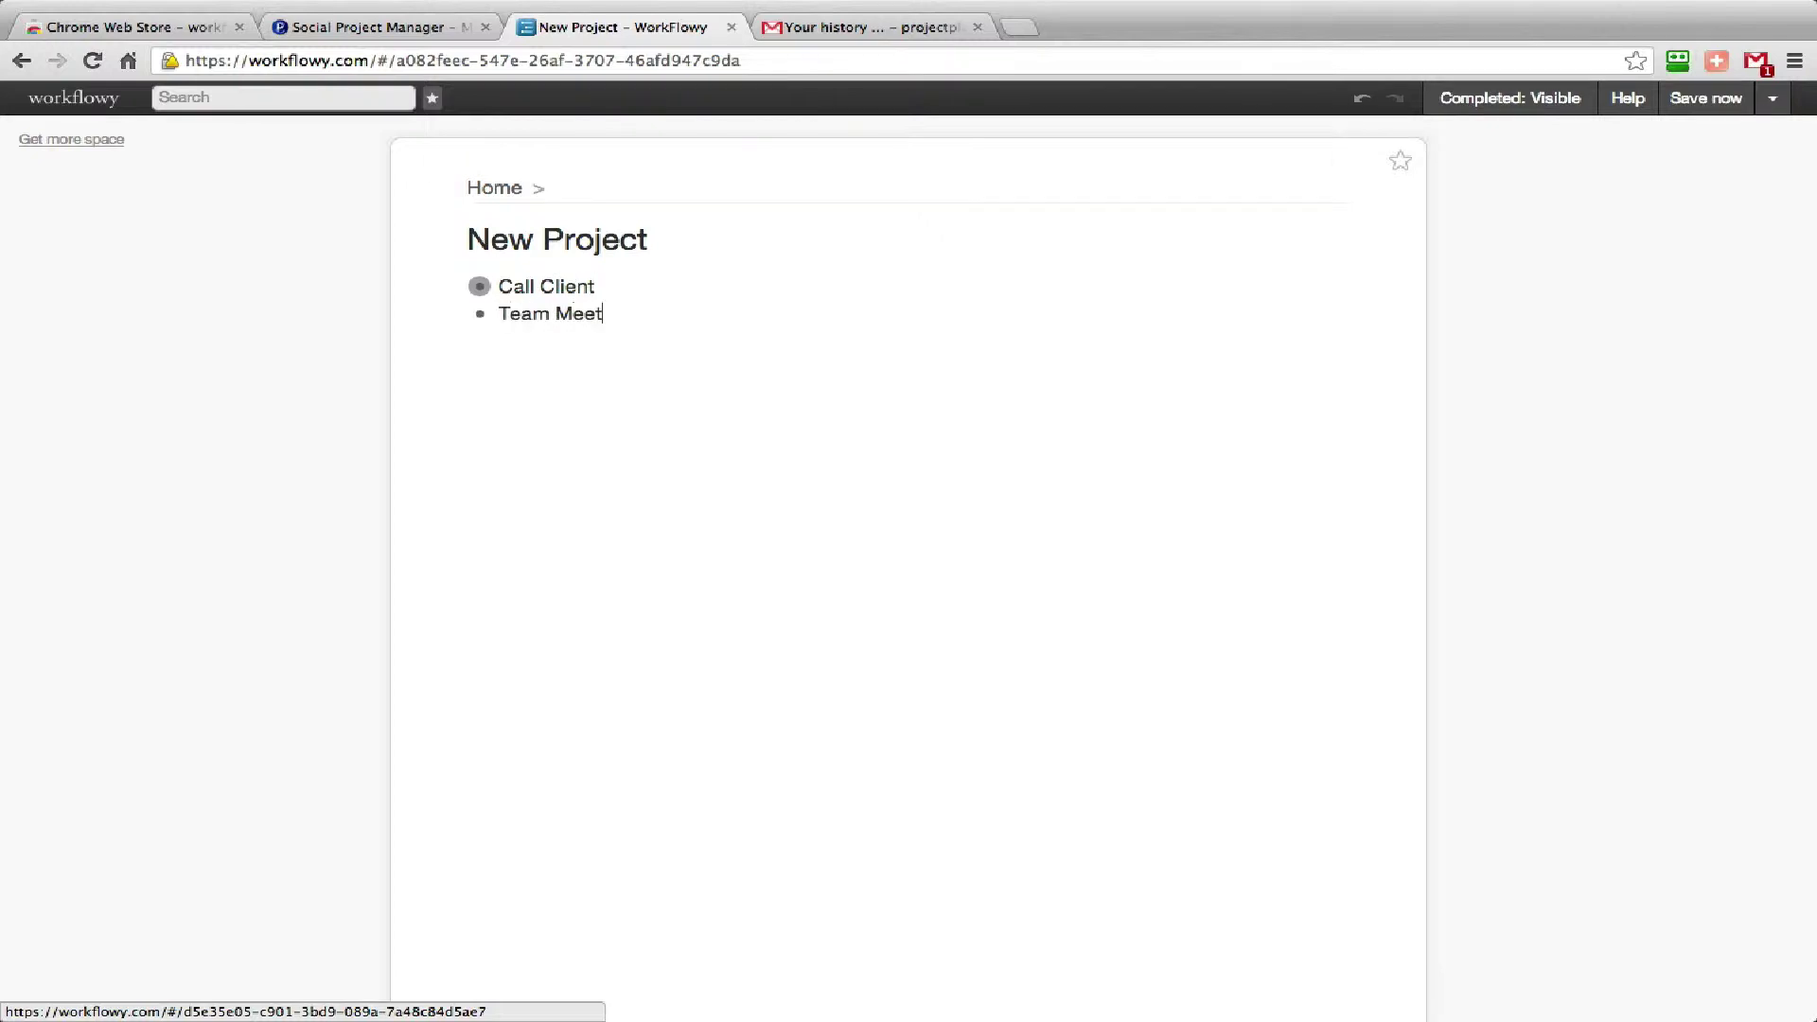
{"action": "type", "text": "ing"}
Nest 'All Team' and 'Engineering Team' under Team Meeting.
{"action": "key", "text": "Return"}
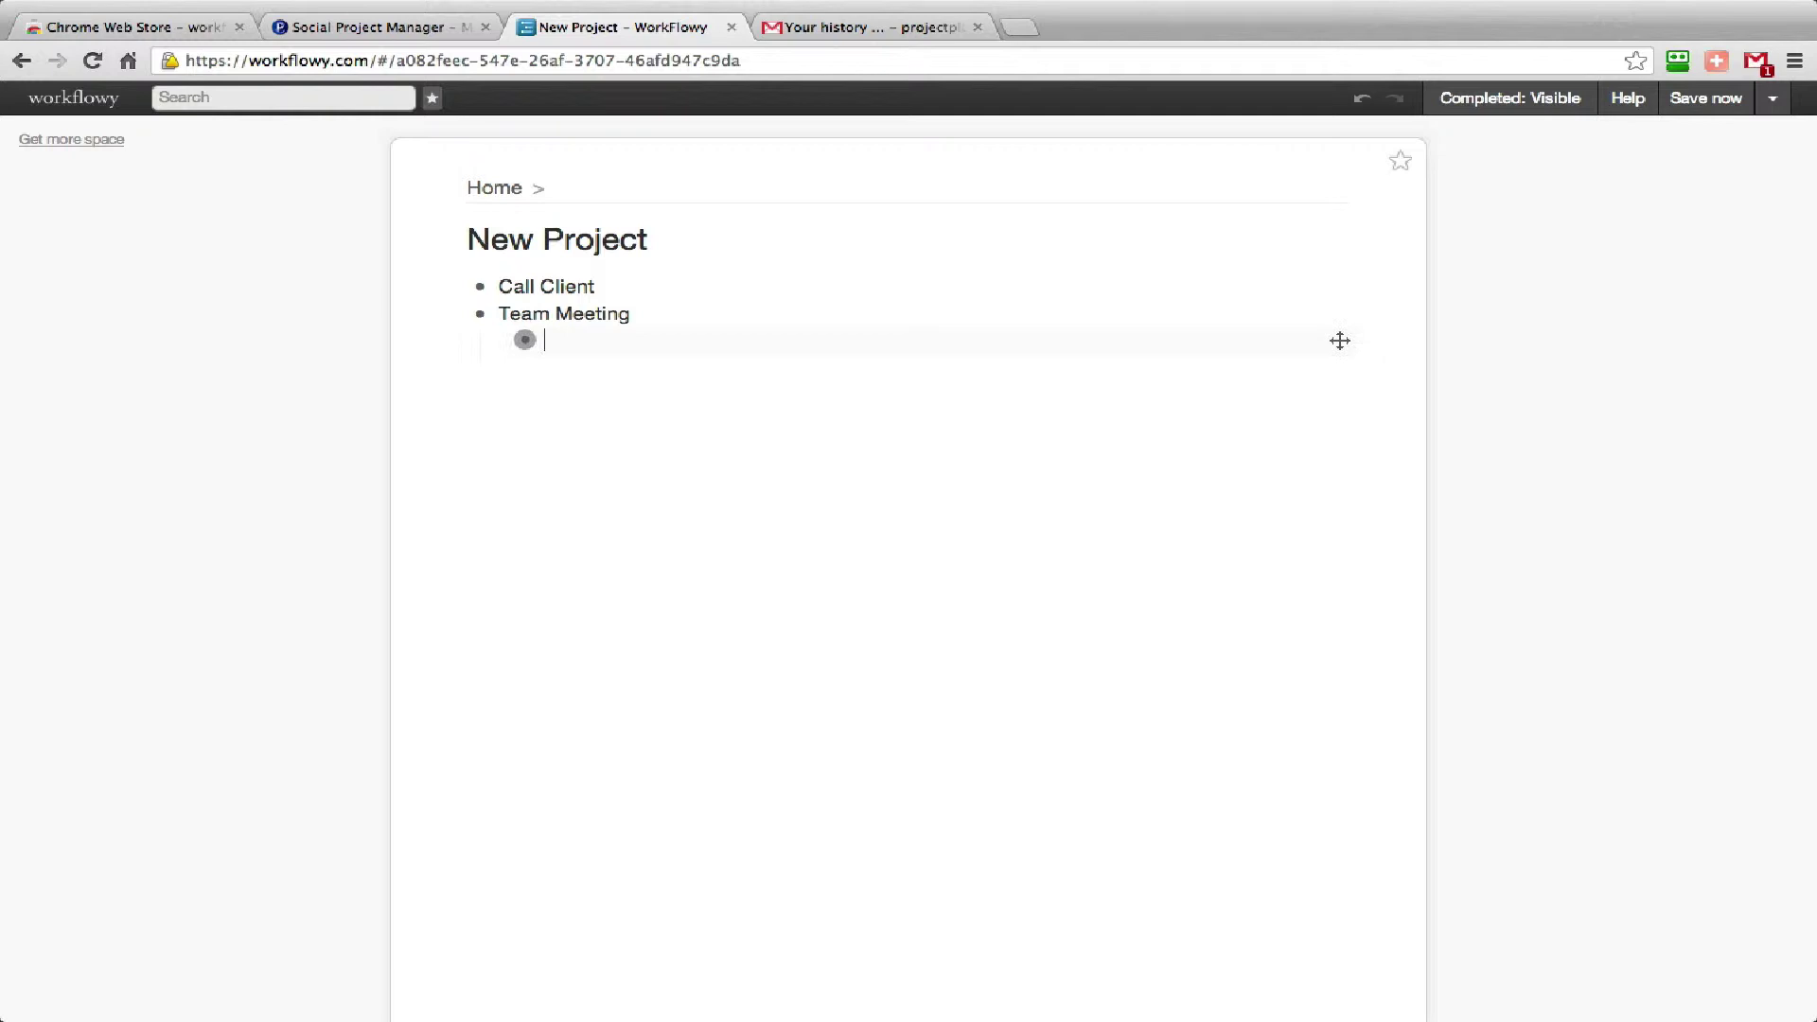
{"action": "mouse_move", "coordinate": [525, 339]}
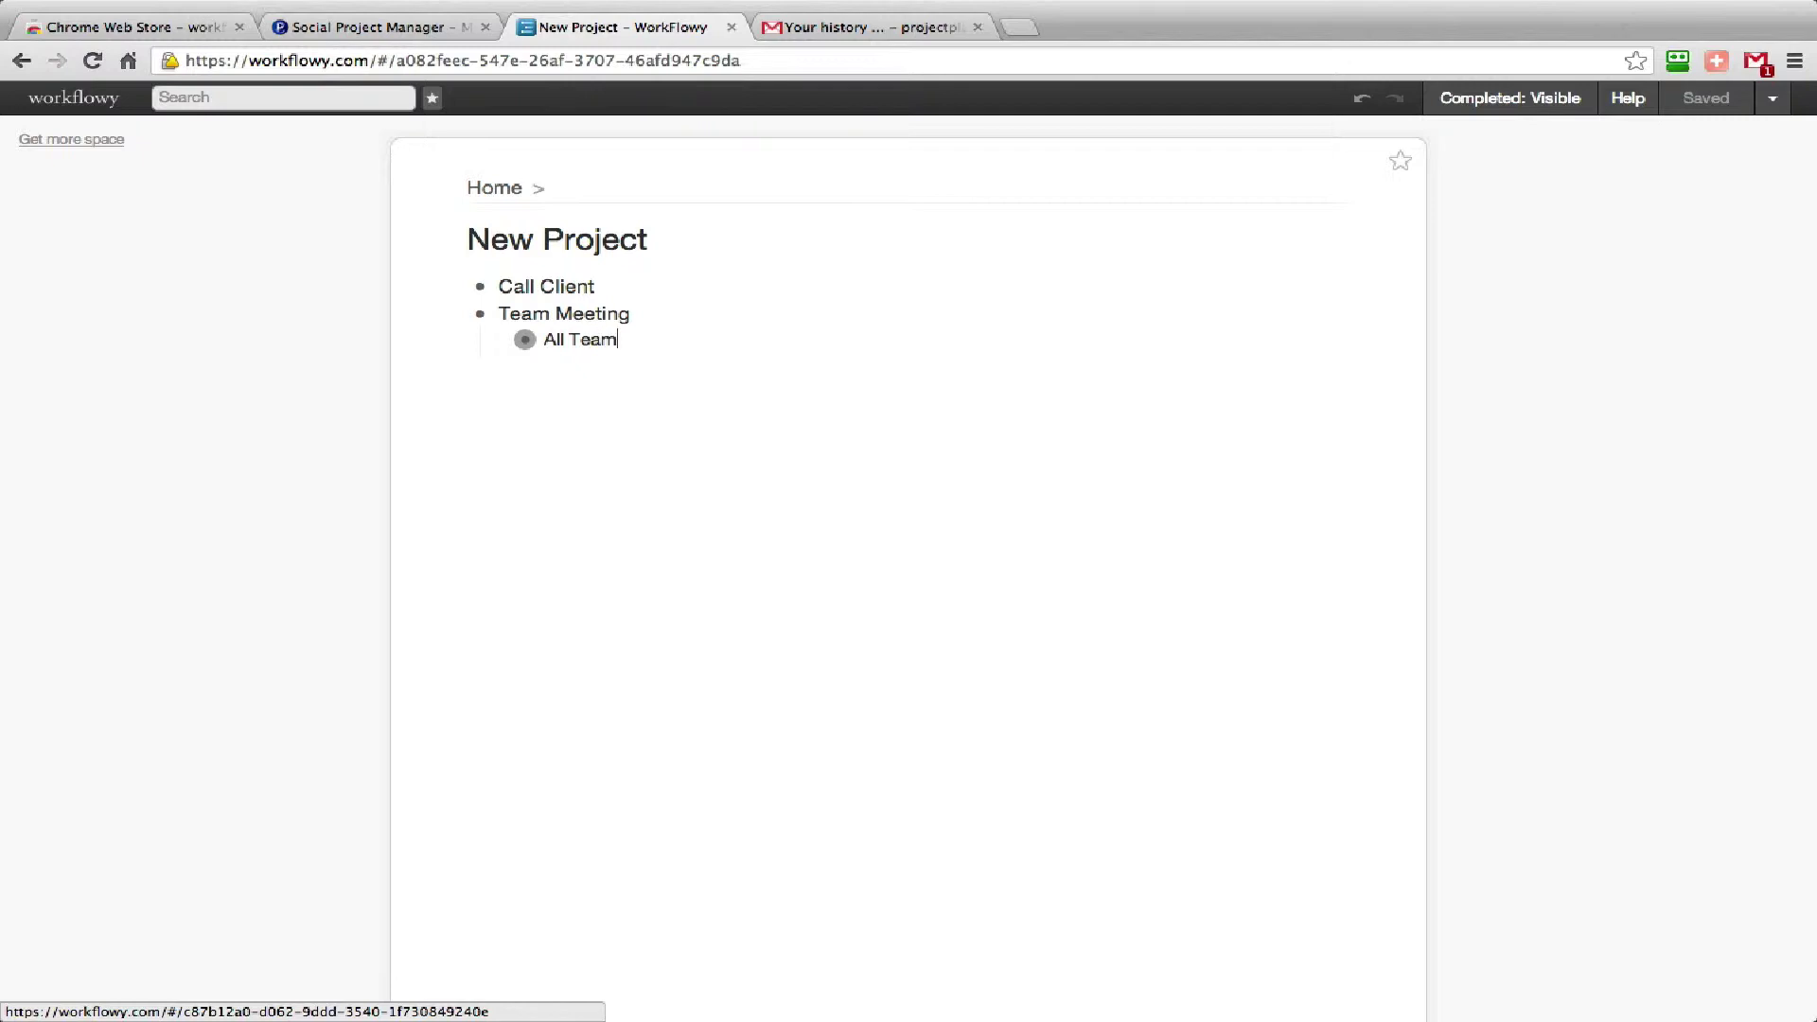
{"action": "key", "text": "Return"}
{"action": "type", "text": "Engineering "}
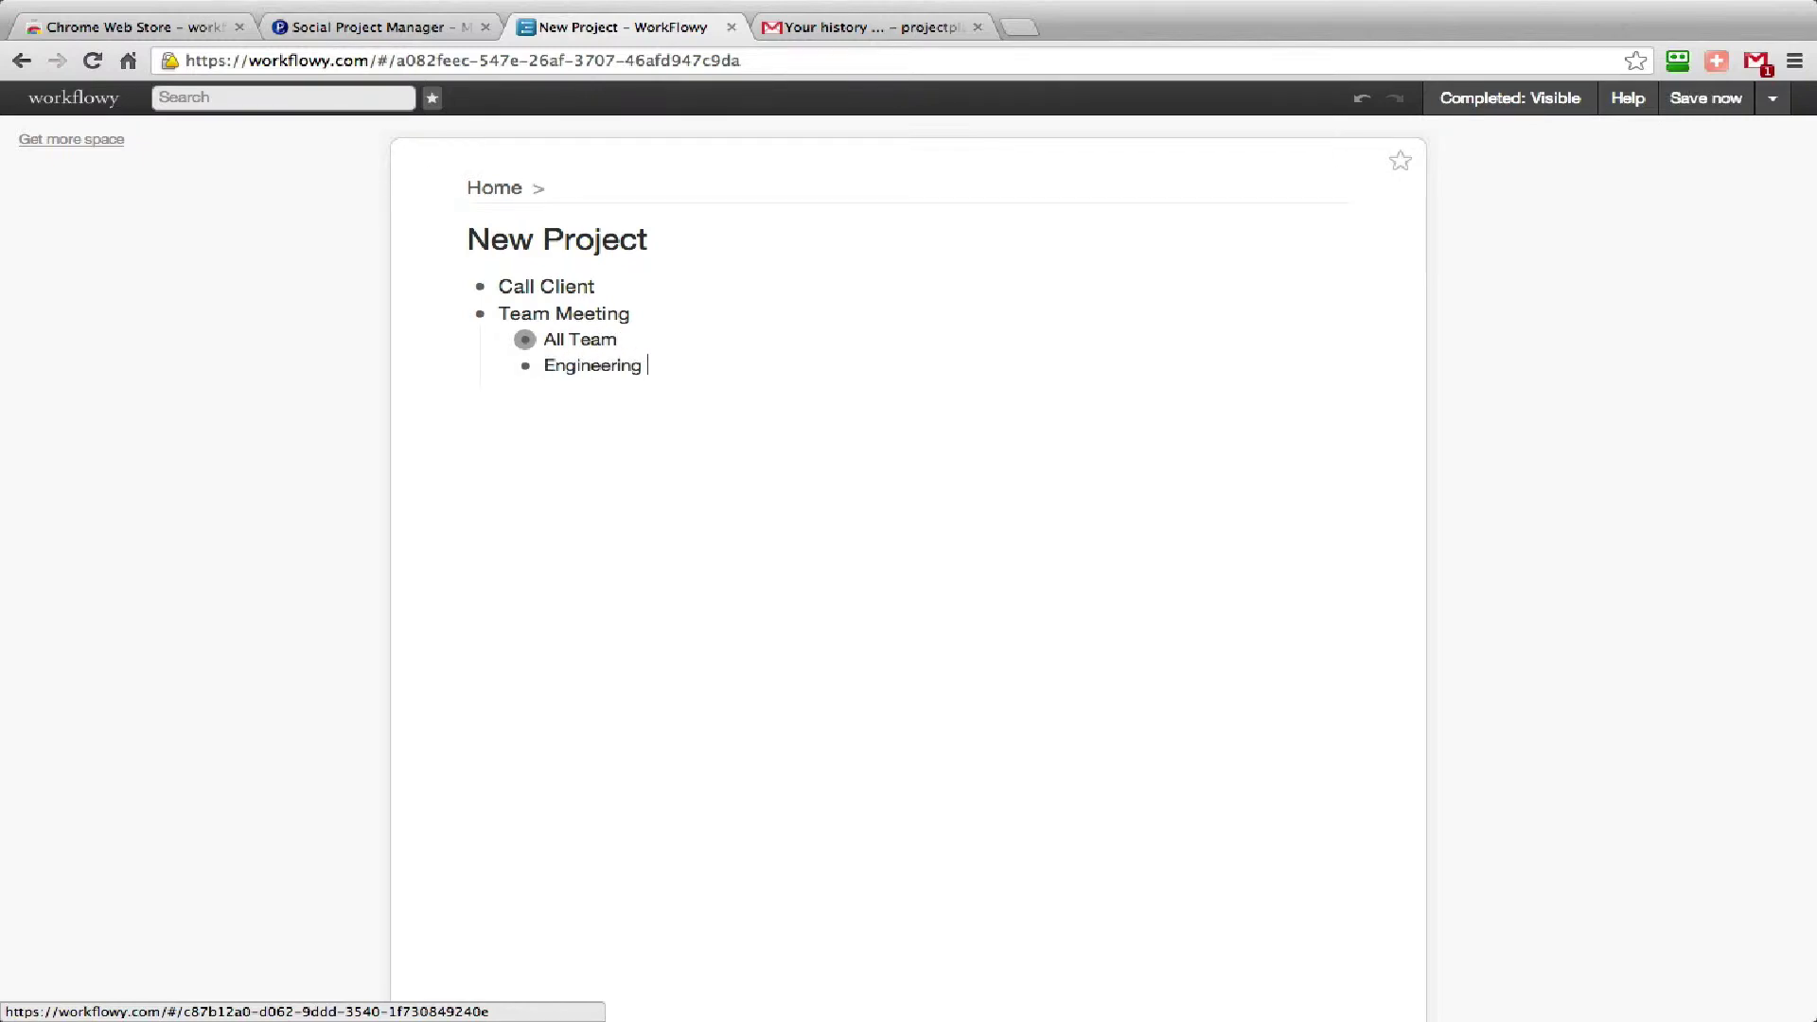
{"action": "type", "text": "Team"}
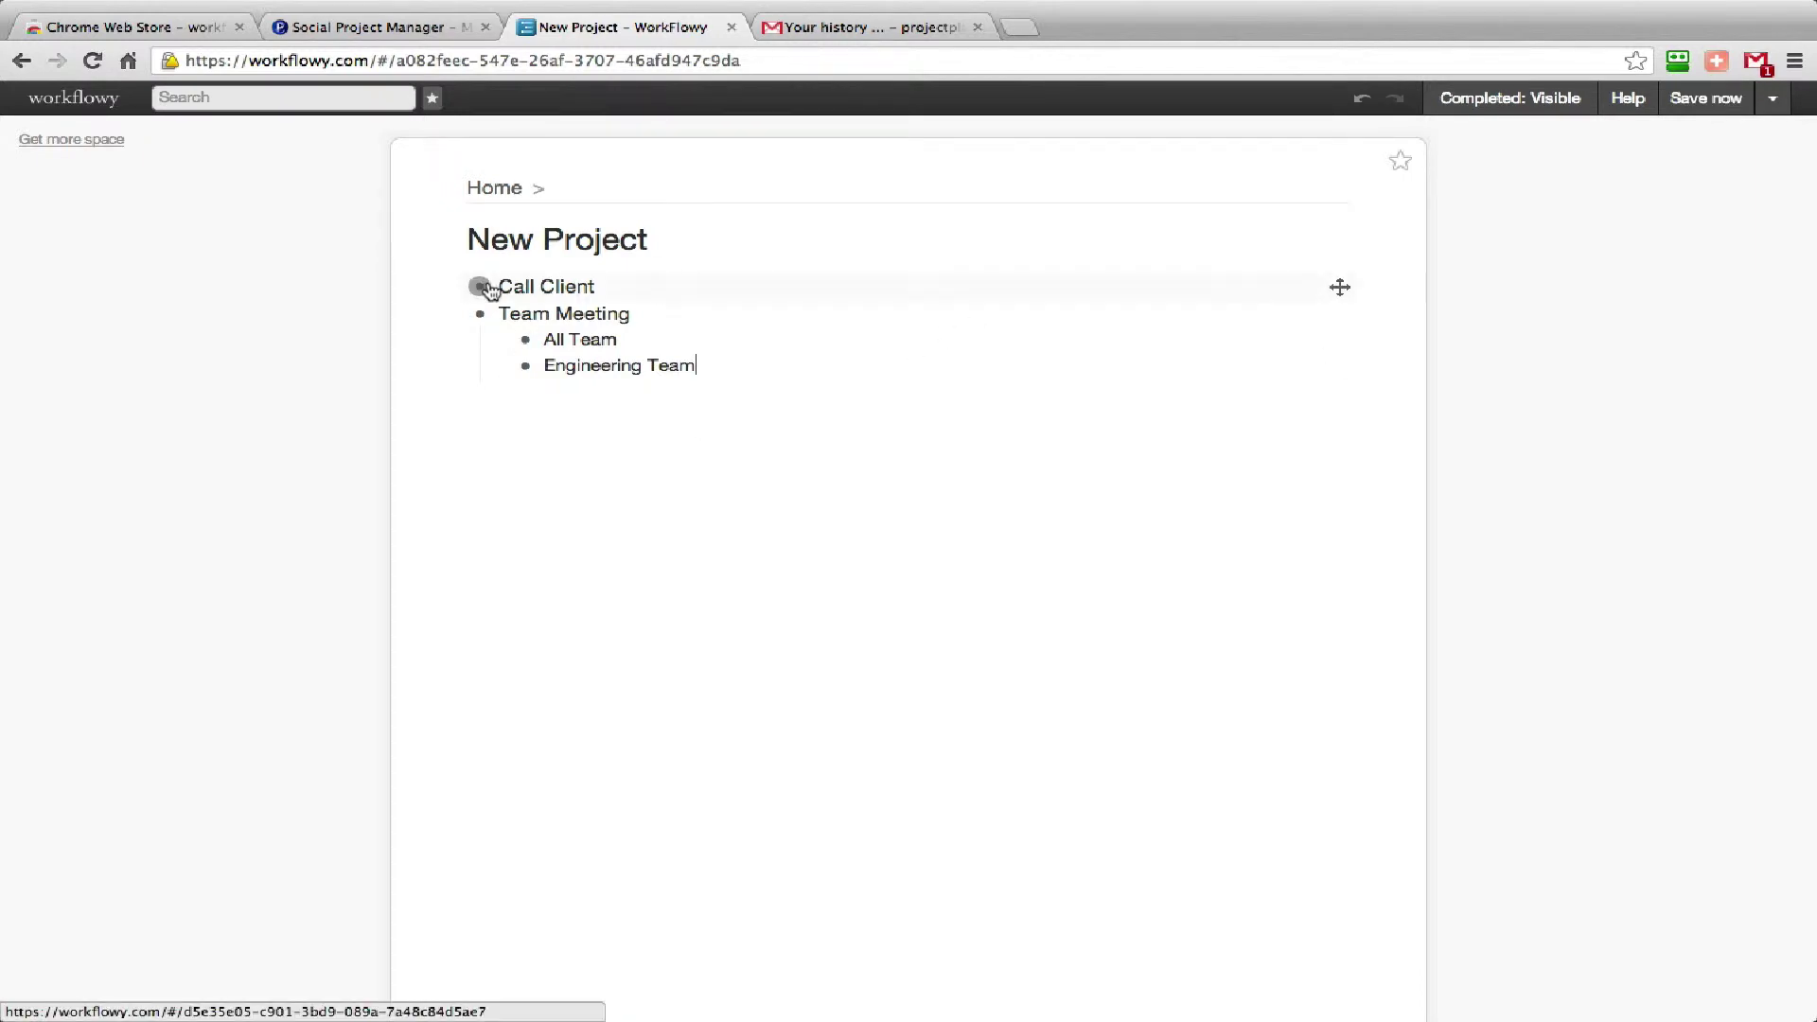
Add a note under Call Client containing the client's phone number.
{"action": "mouse_move", "coordinate": [480, 287]}
{"action": "left_click", "coordinate": [381, 294]}
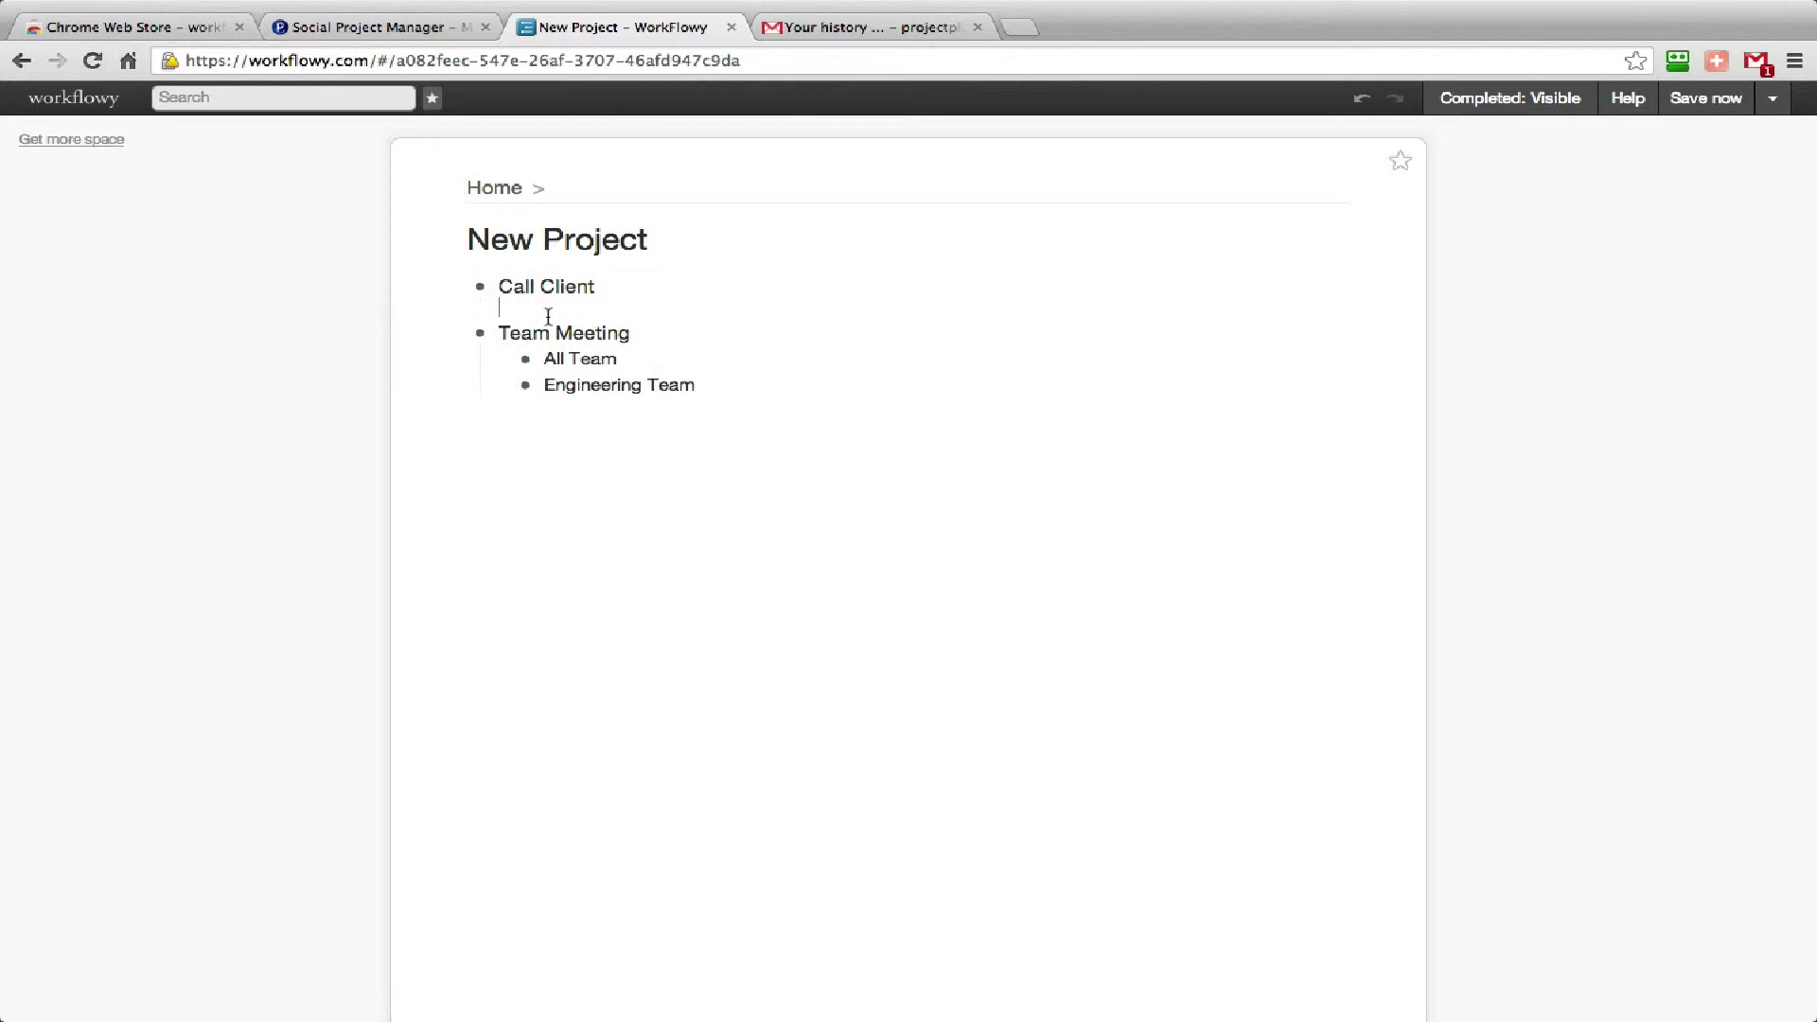
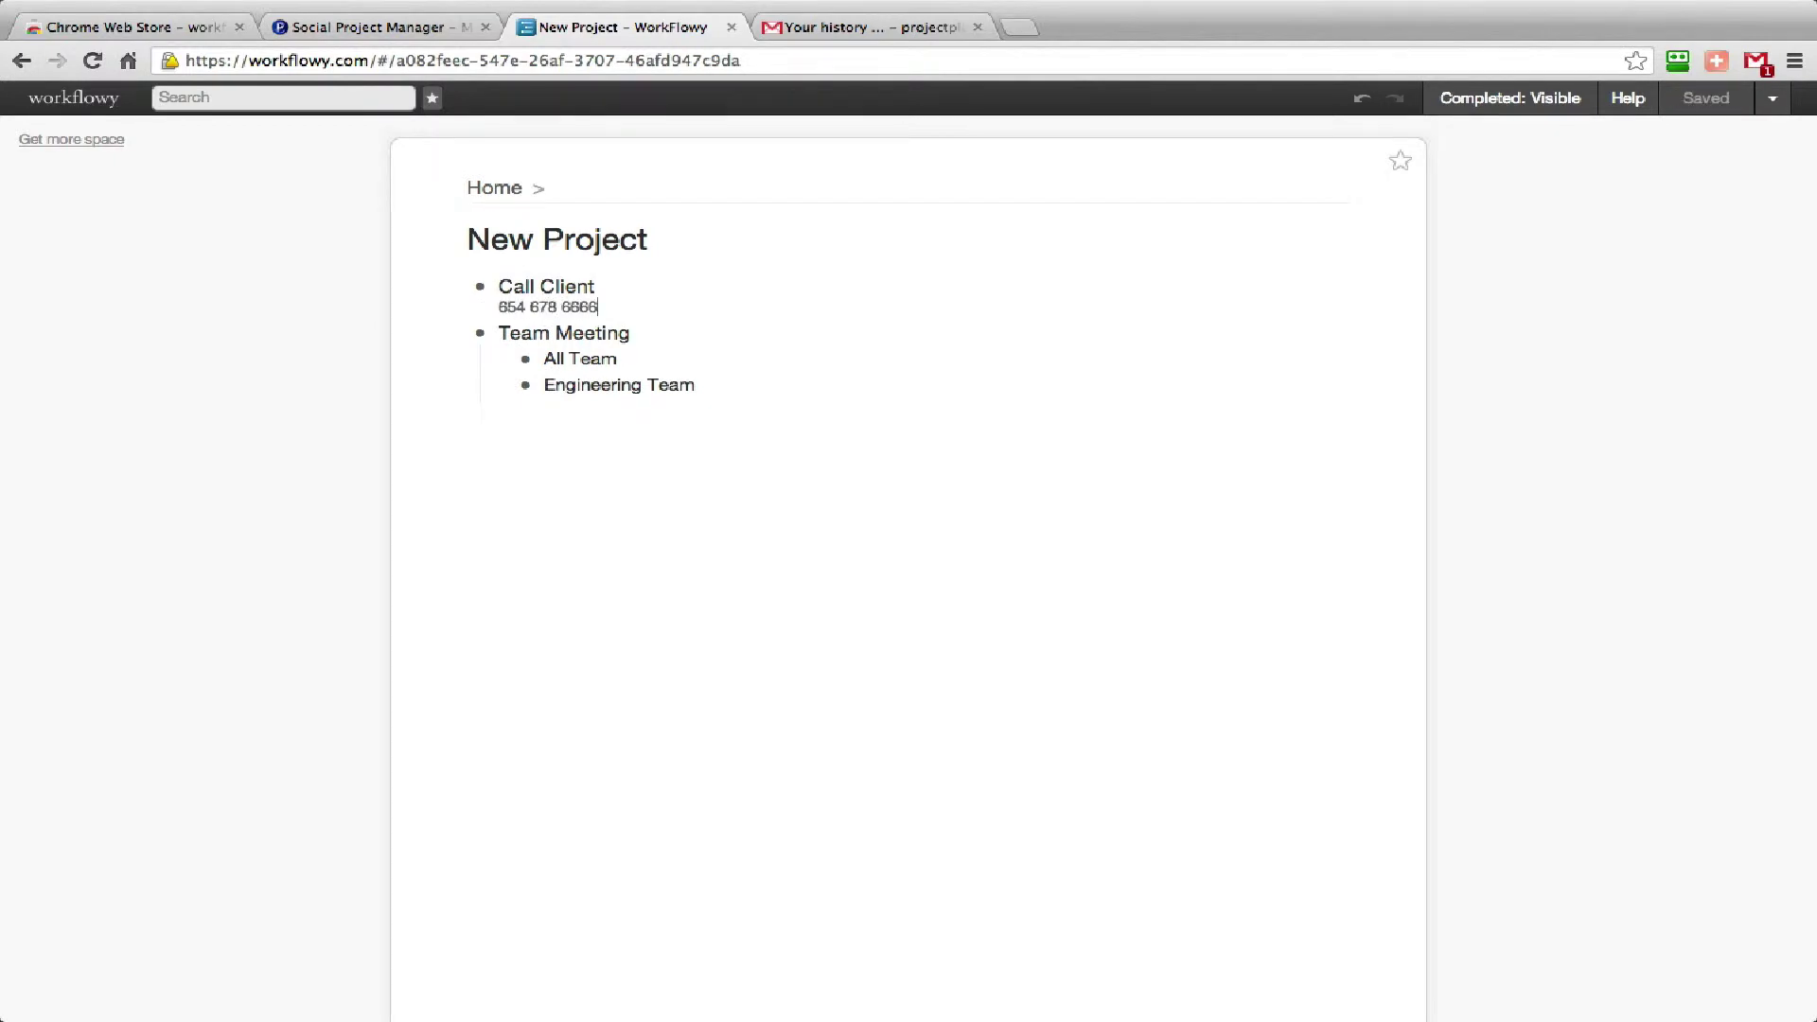
Zoom into Call Client, back out to Home, then expand and reopen New Project.
{"action": "left_click", "coordinate": [478, 287]}
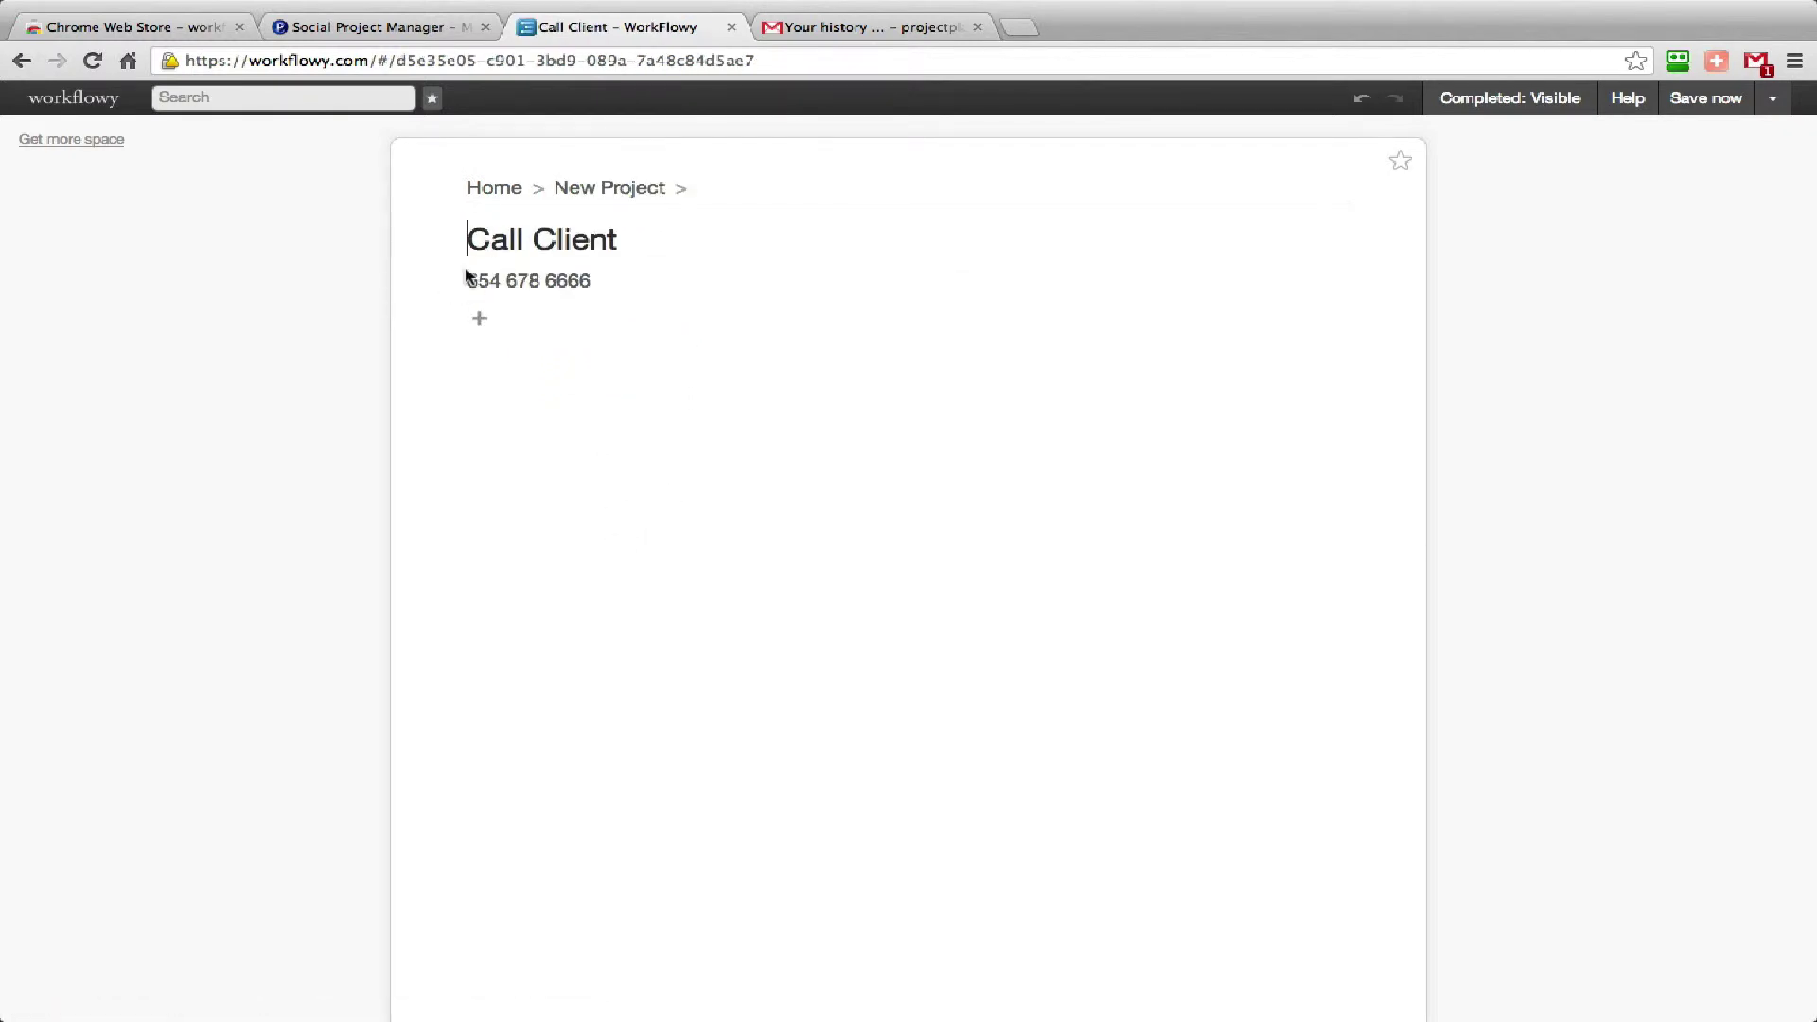
{"action": "left_click", "coordinate": [601, 194]}
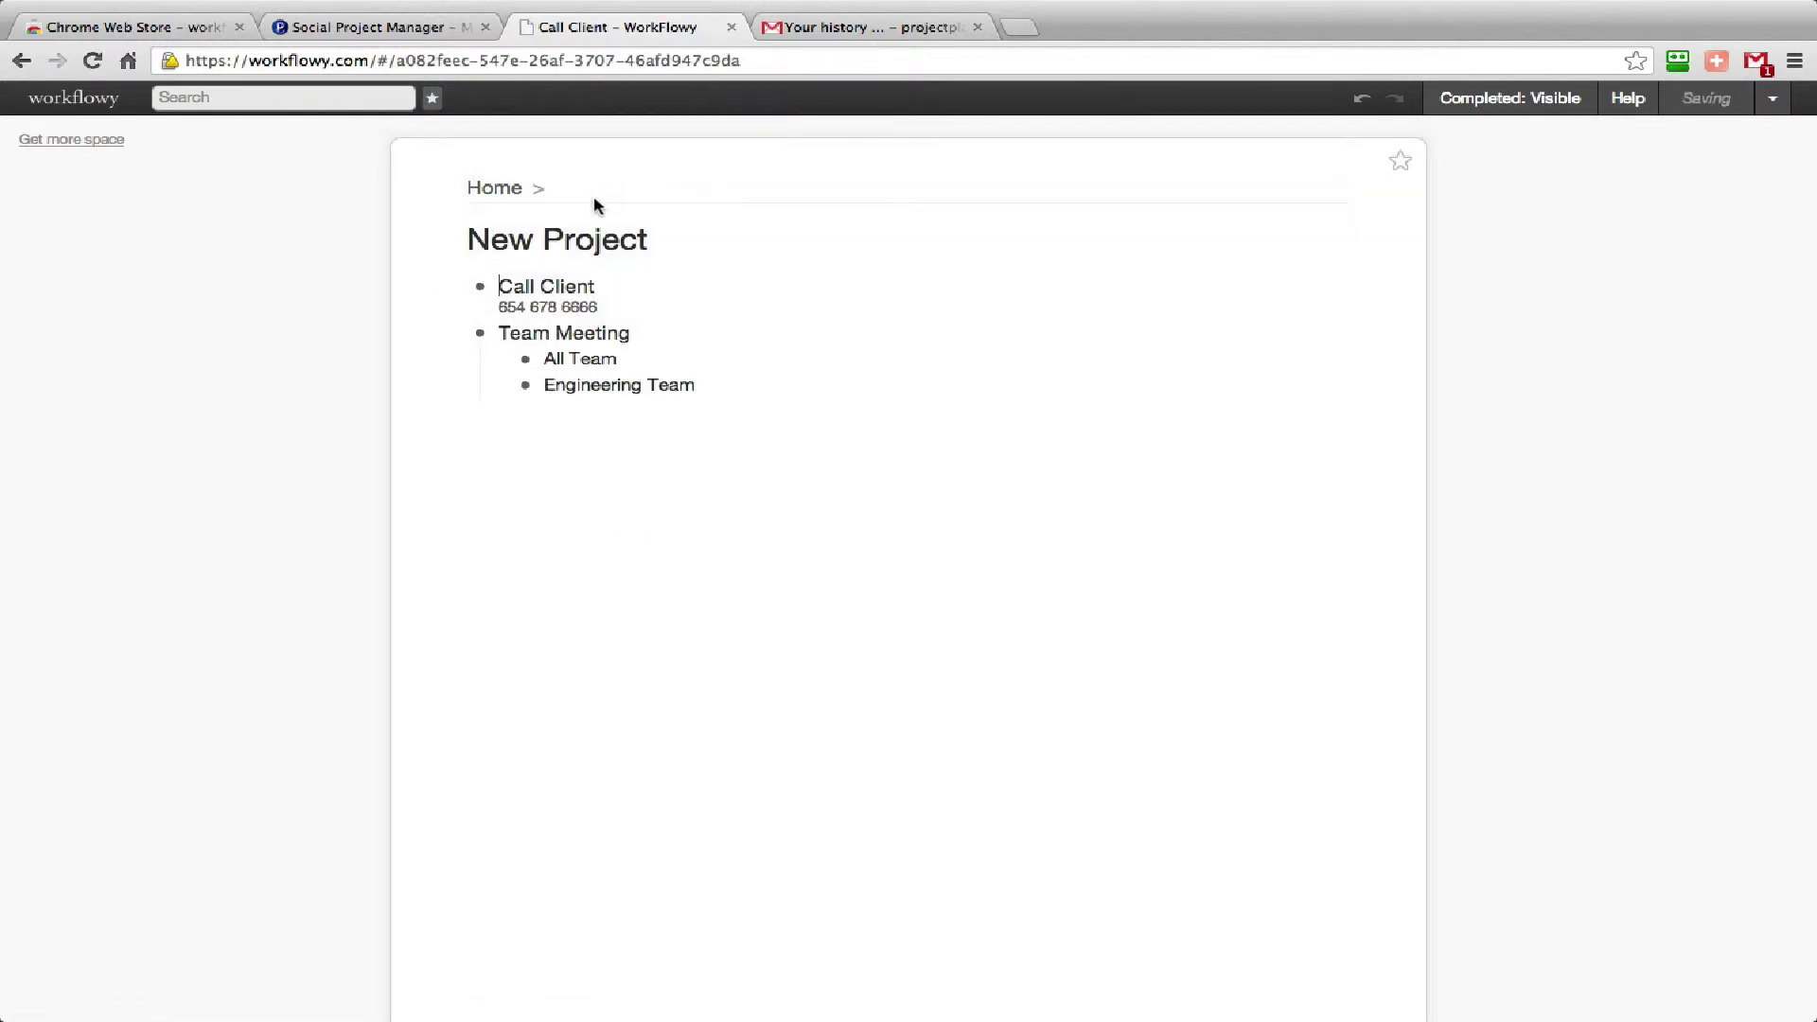
{"action": "left_click", "coordinate": [481, 189]}
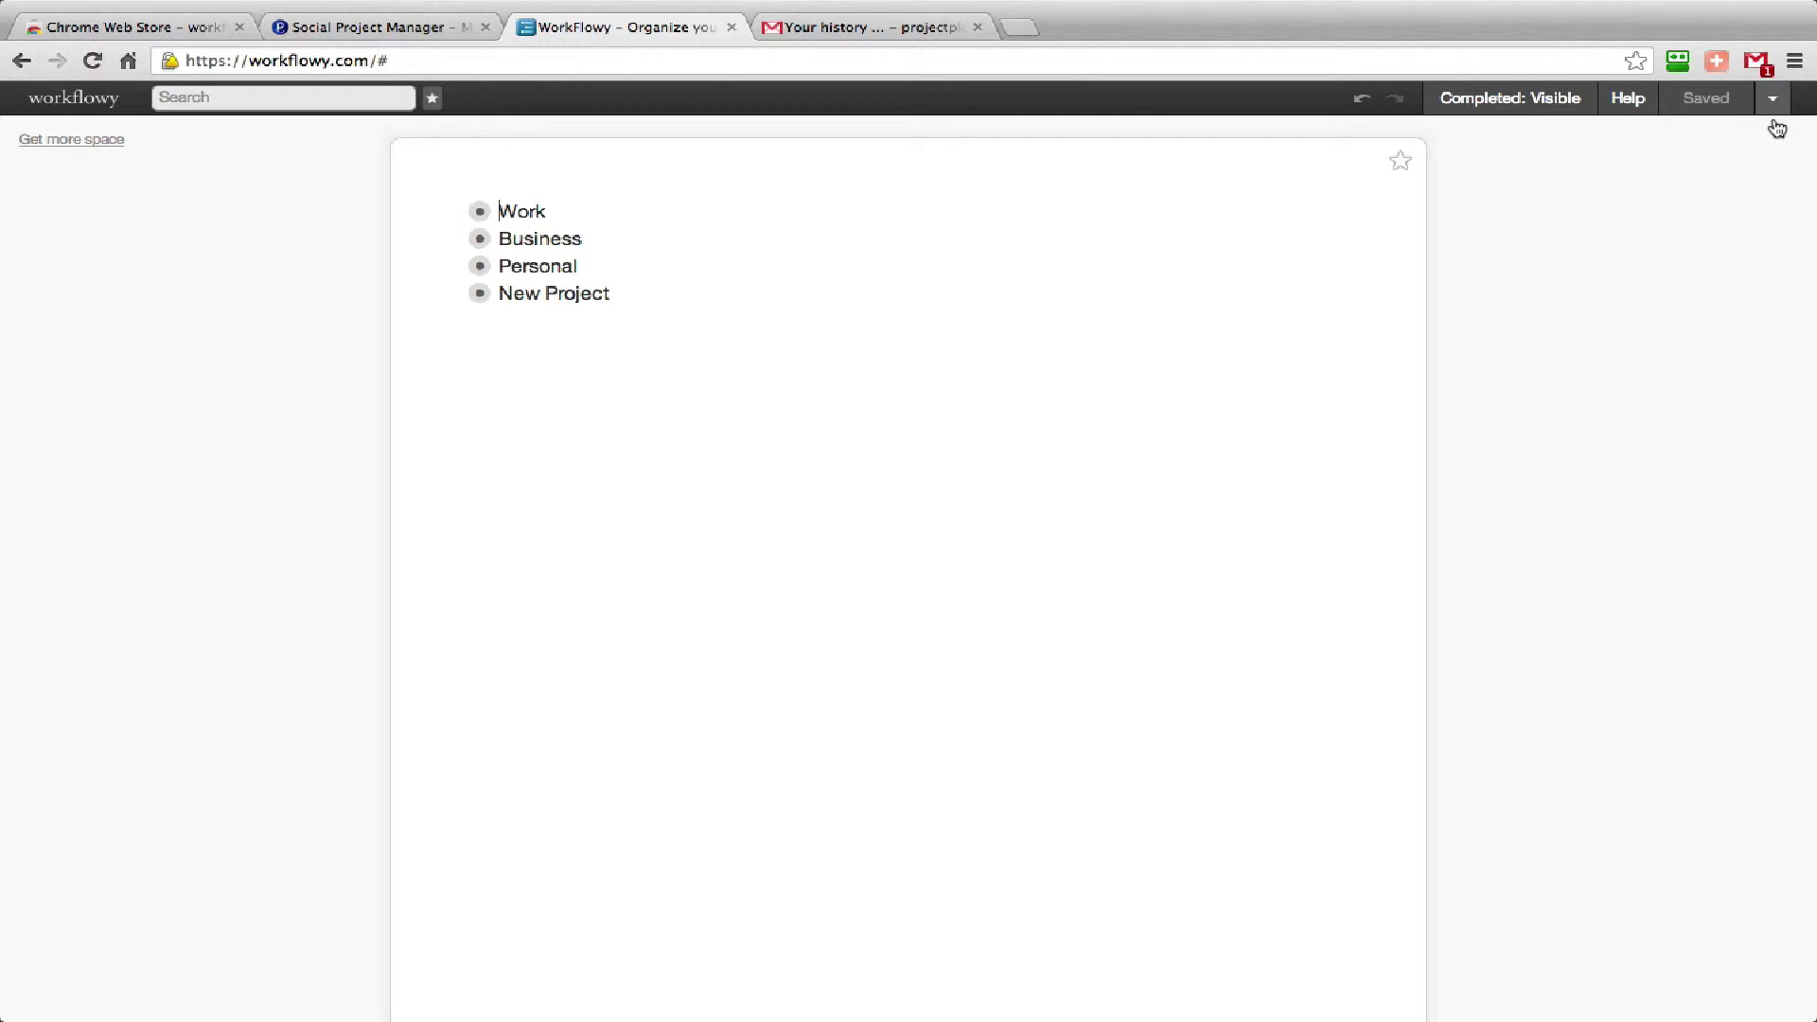
{"action": "left_click", "coordinate": [454, 294]}
{"action": "left_click", "coordinate": [481, 295]}
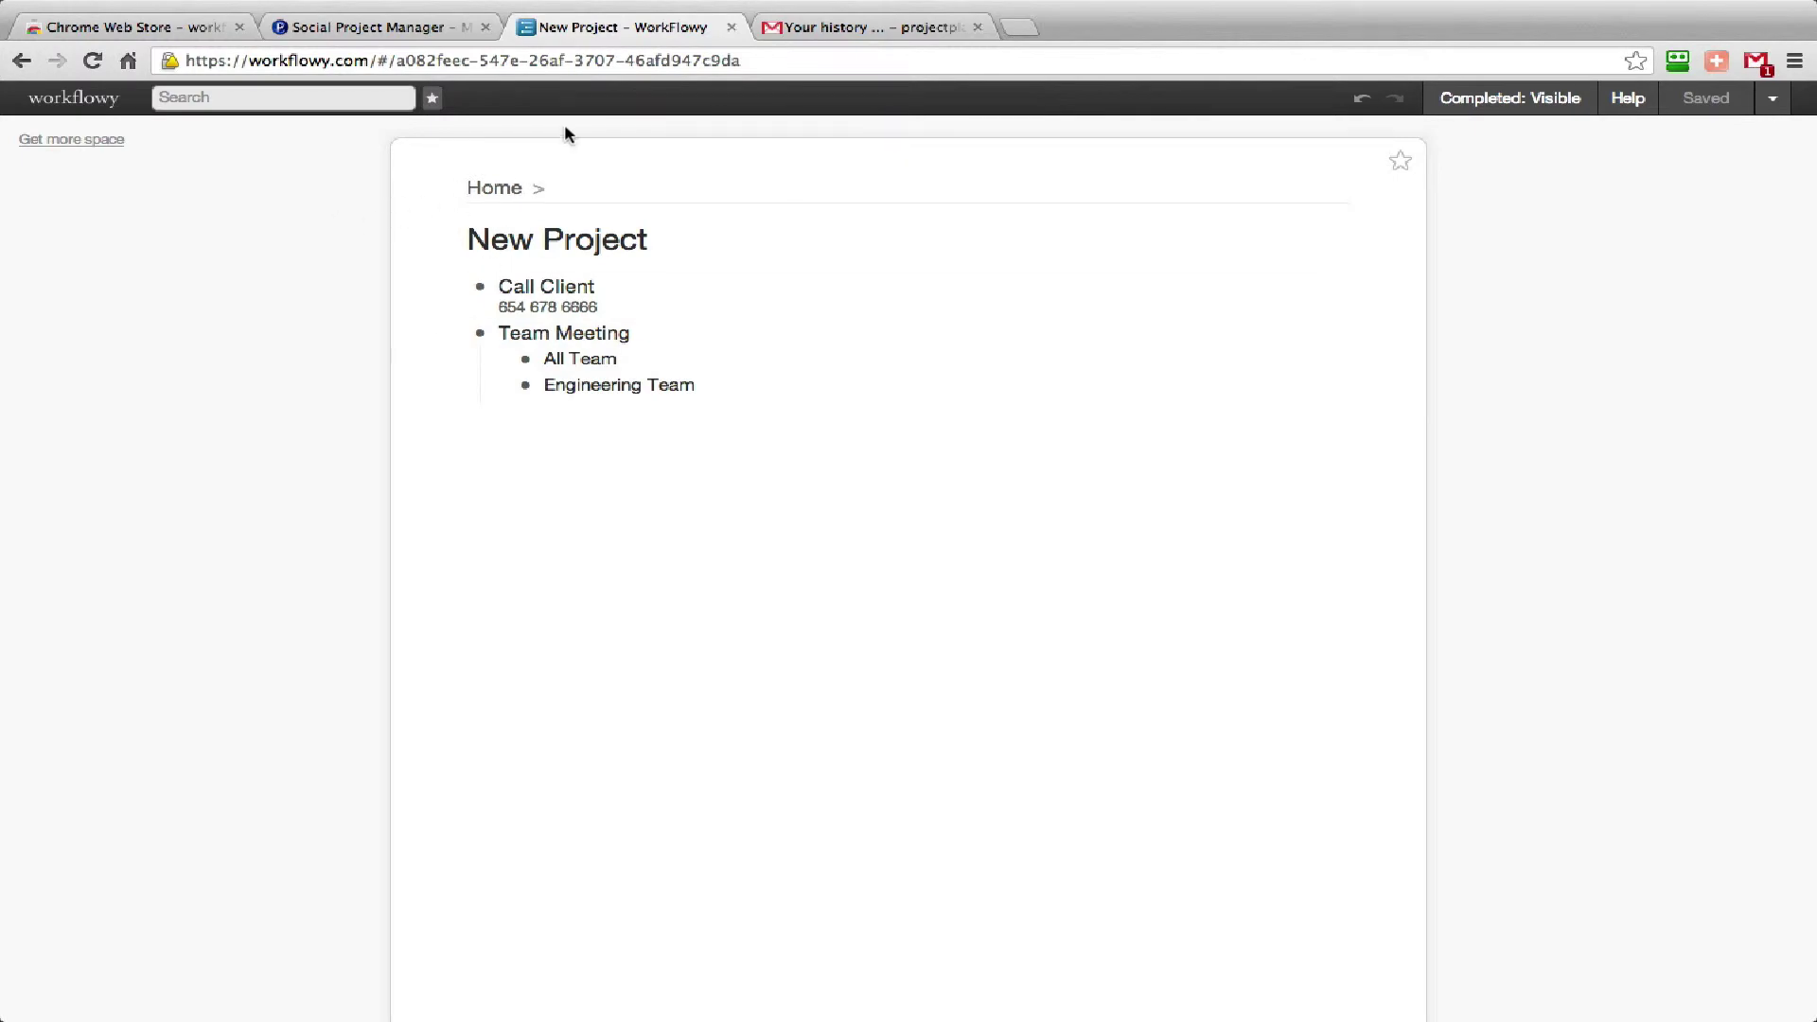
Switch to Gmail and scroll through the WorkFlowy daily summary email.
{"action": "left_click", "coordinate": [852, 27]}
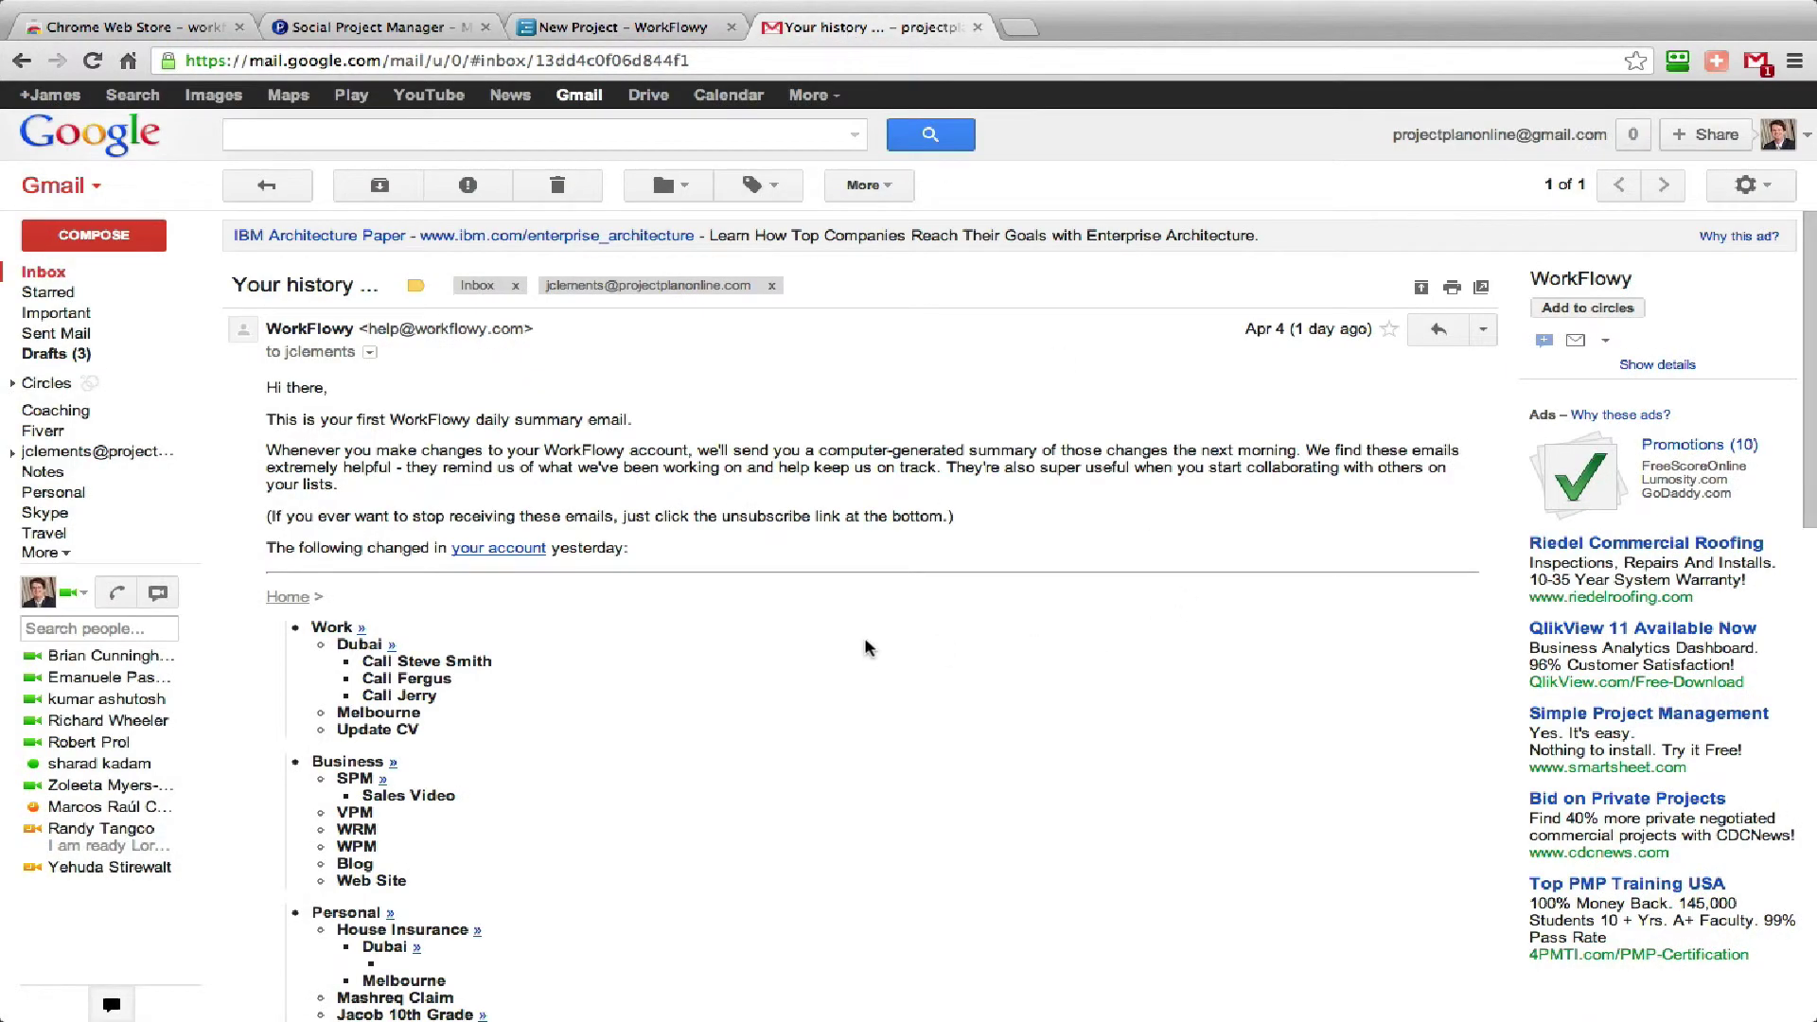
{"action": "scroll", "coordinate": [866, 643], "scroll_direction": "down", "scroll_amount": 2}
{"action": "scroll", "coordinate": [865, 649], "scroll_direction": "down", "scroll_amount": 8}
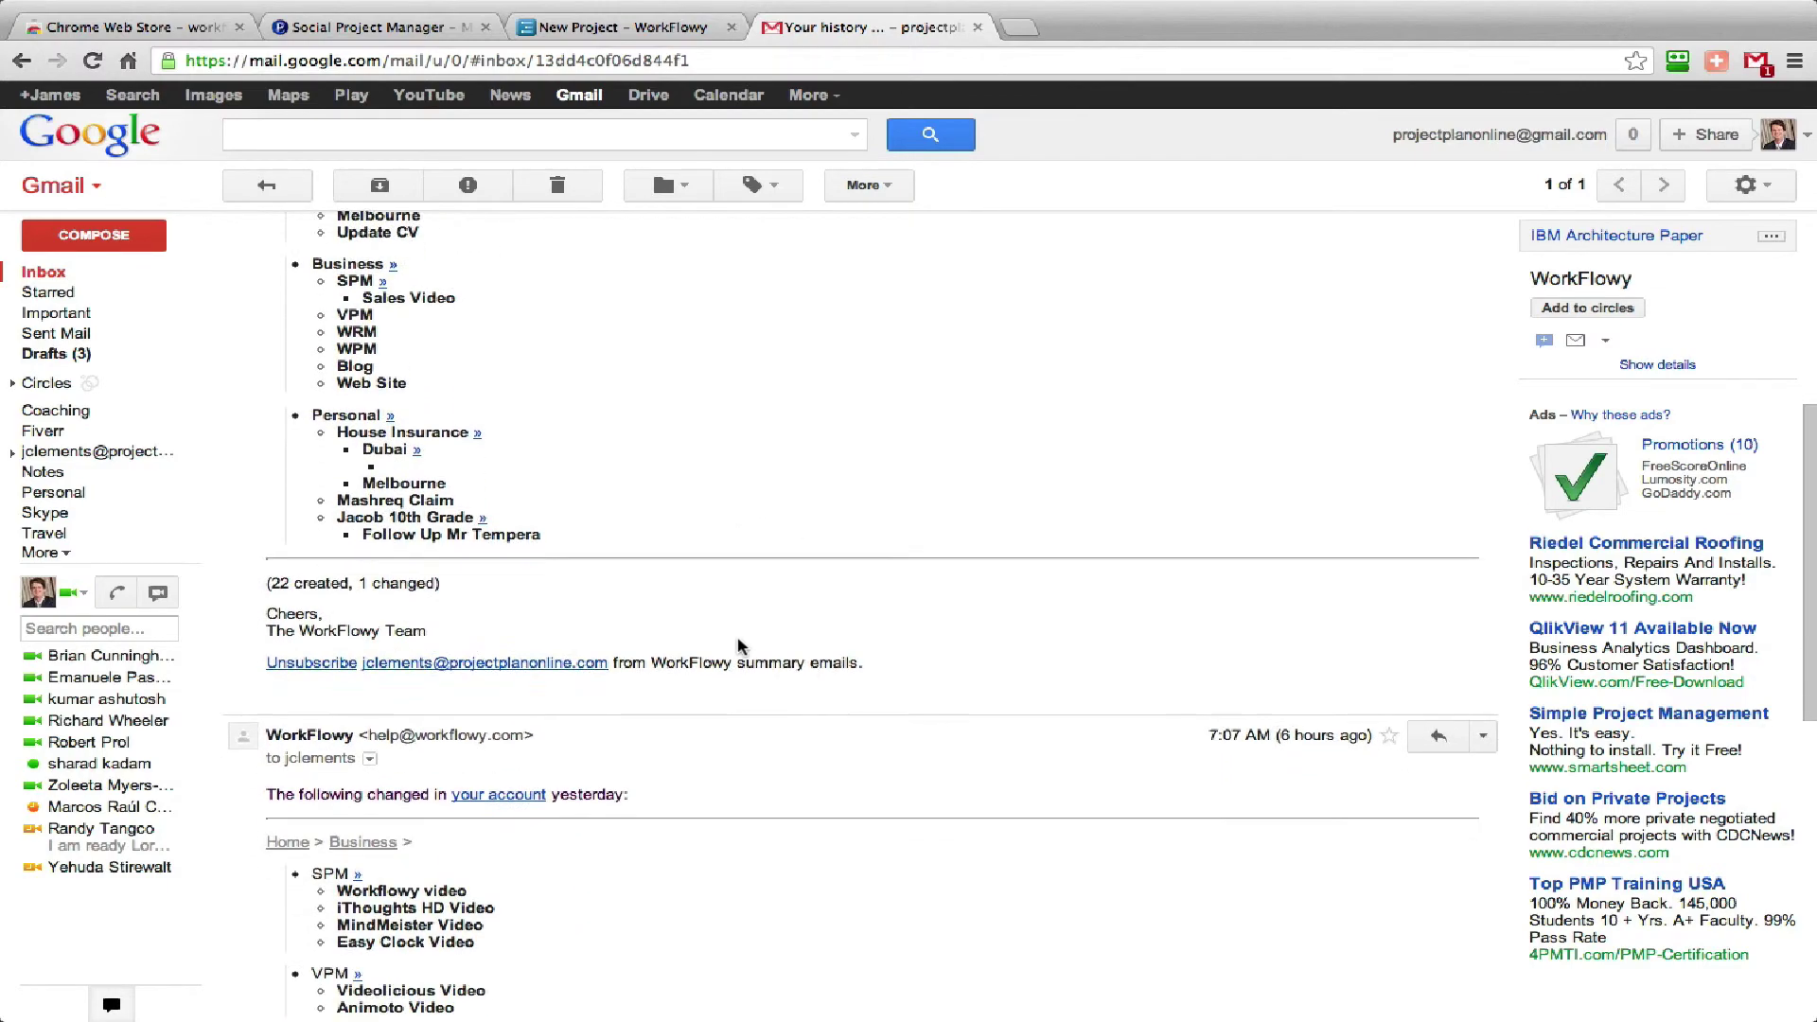
{"action": "scroll", "coordinate": [740, 646], "scroll_direction": "down", "scroll_amount": 7}
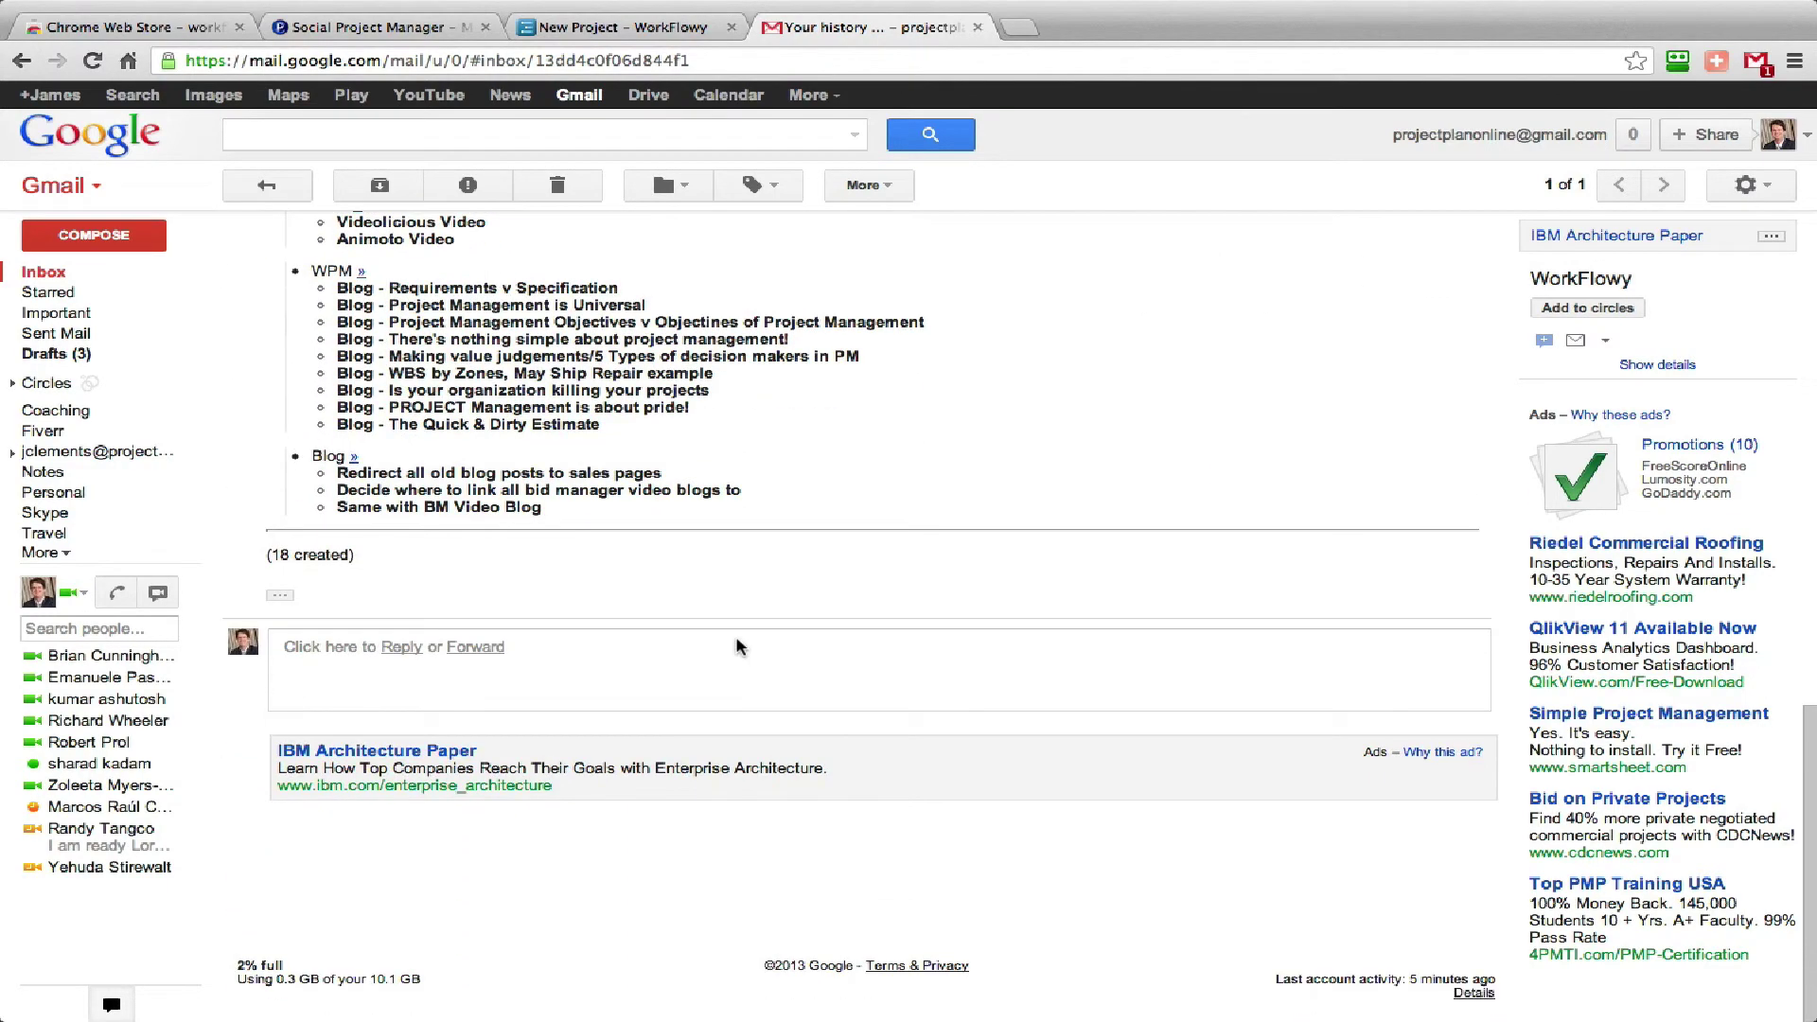
{"action": "scroll", "coordinate": [740, 646], "scroll_direction": "up", "scroll_amount": 4}
{"action": "scroll", "coordinate": [740, 647], "scroll_direction": "up", "scroll_amount": 15}
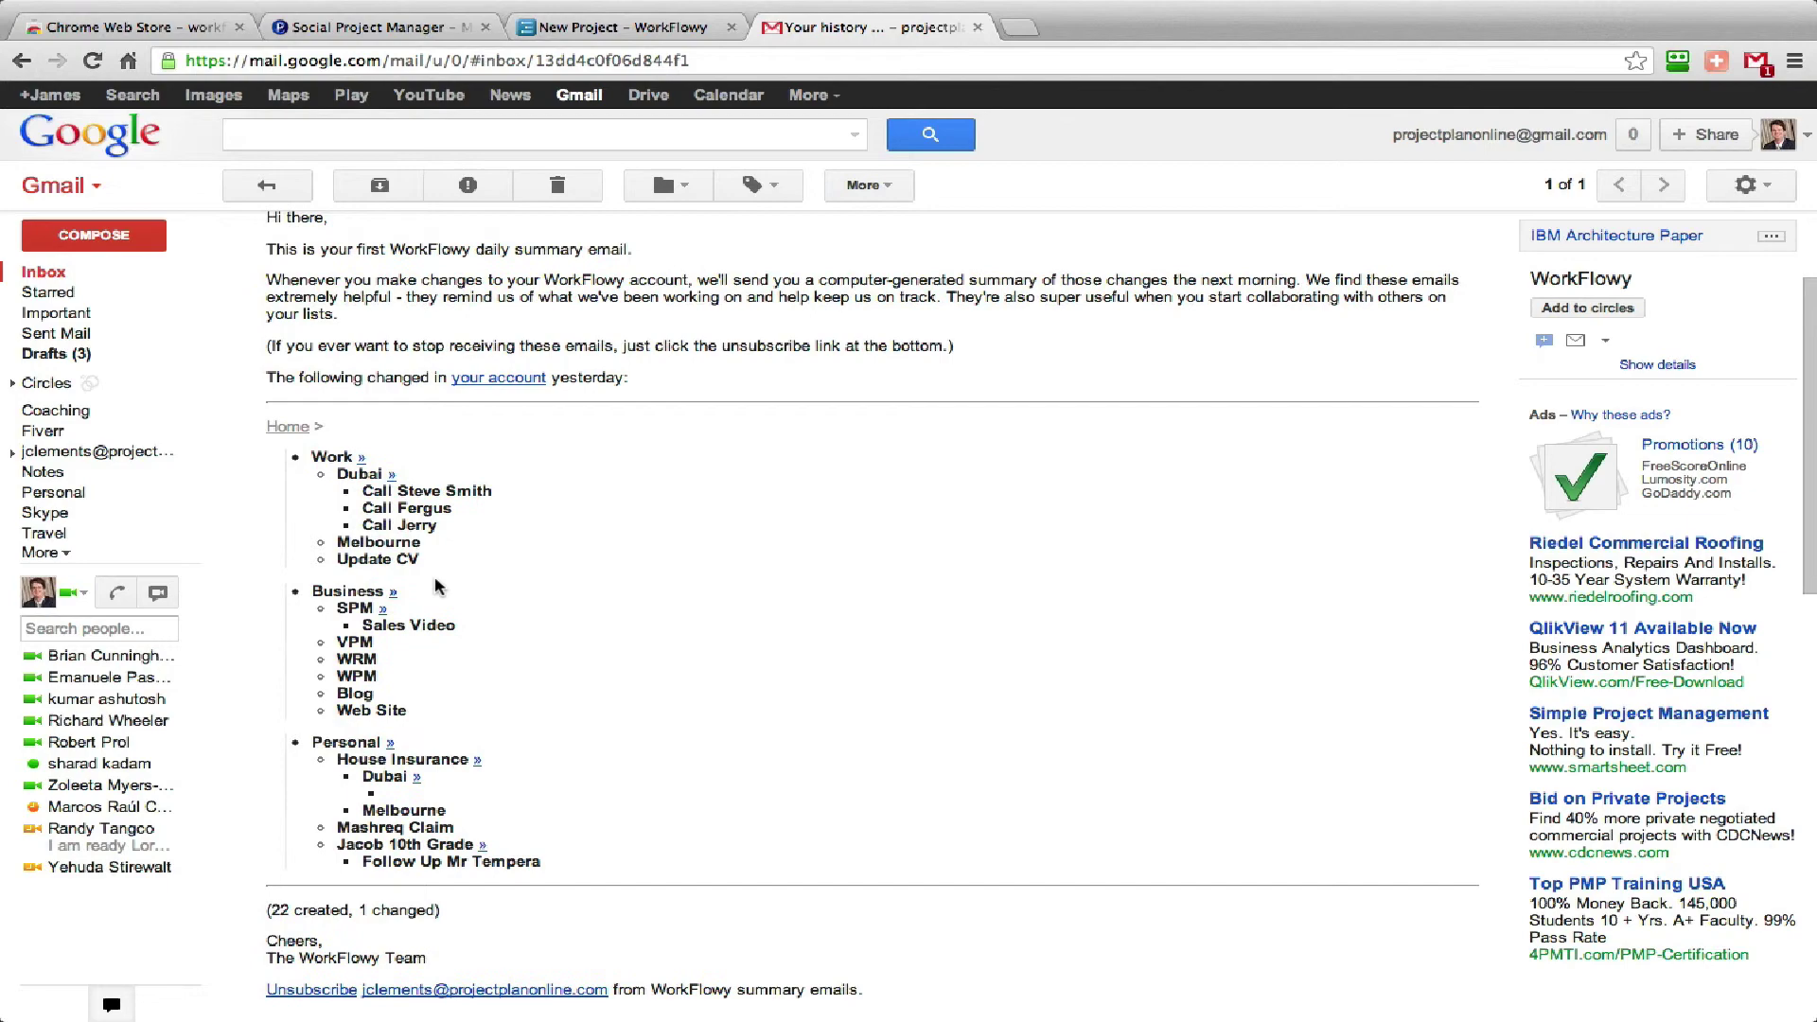
{"action": "scroll", "coordinate": [428, 585], "scroll_direction": "up", "scroll_amount": 4}
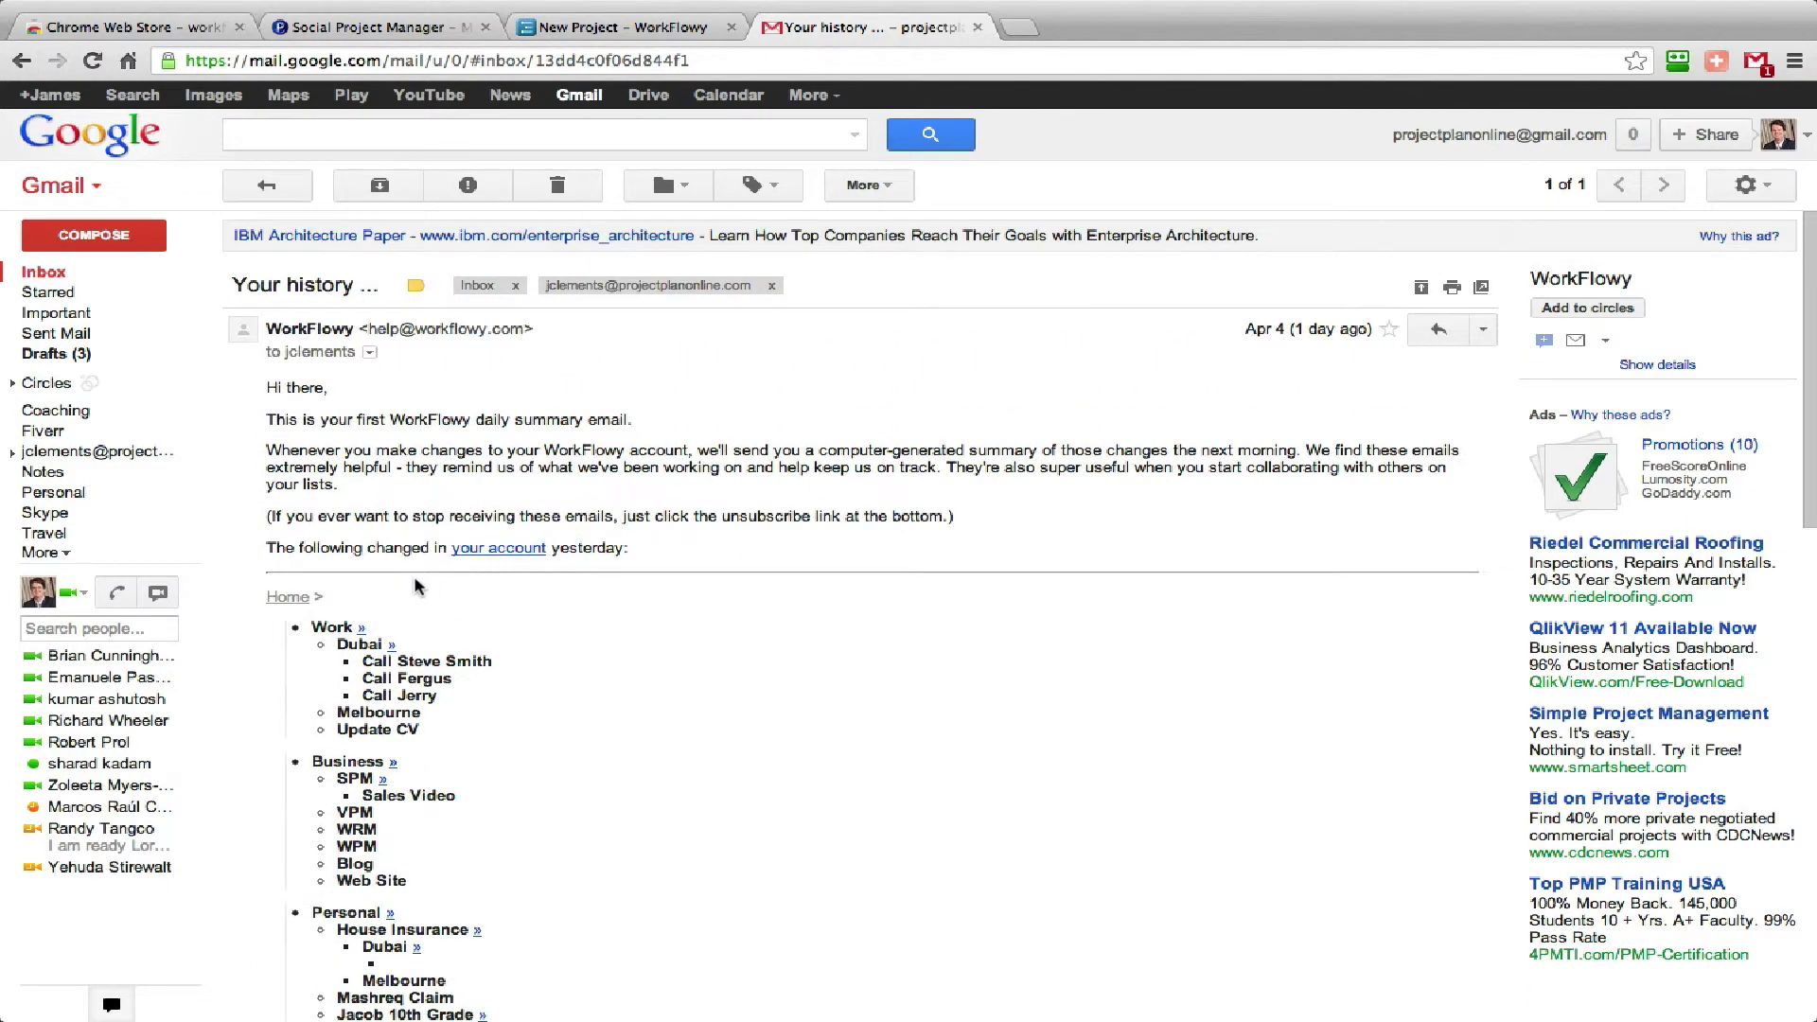
{"action": "scroll", "coordinate": [375, 594], "scroll_direction": "down", "scroll_amount": 10}
{"action": "scroll", "coordinate": [742, 432], "scroll_direction": "up", "scroll_amount": 7}
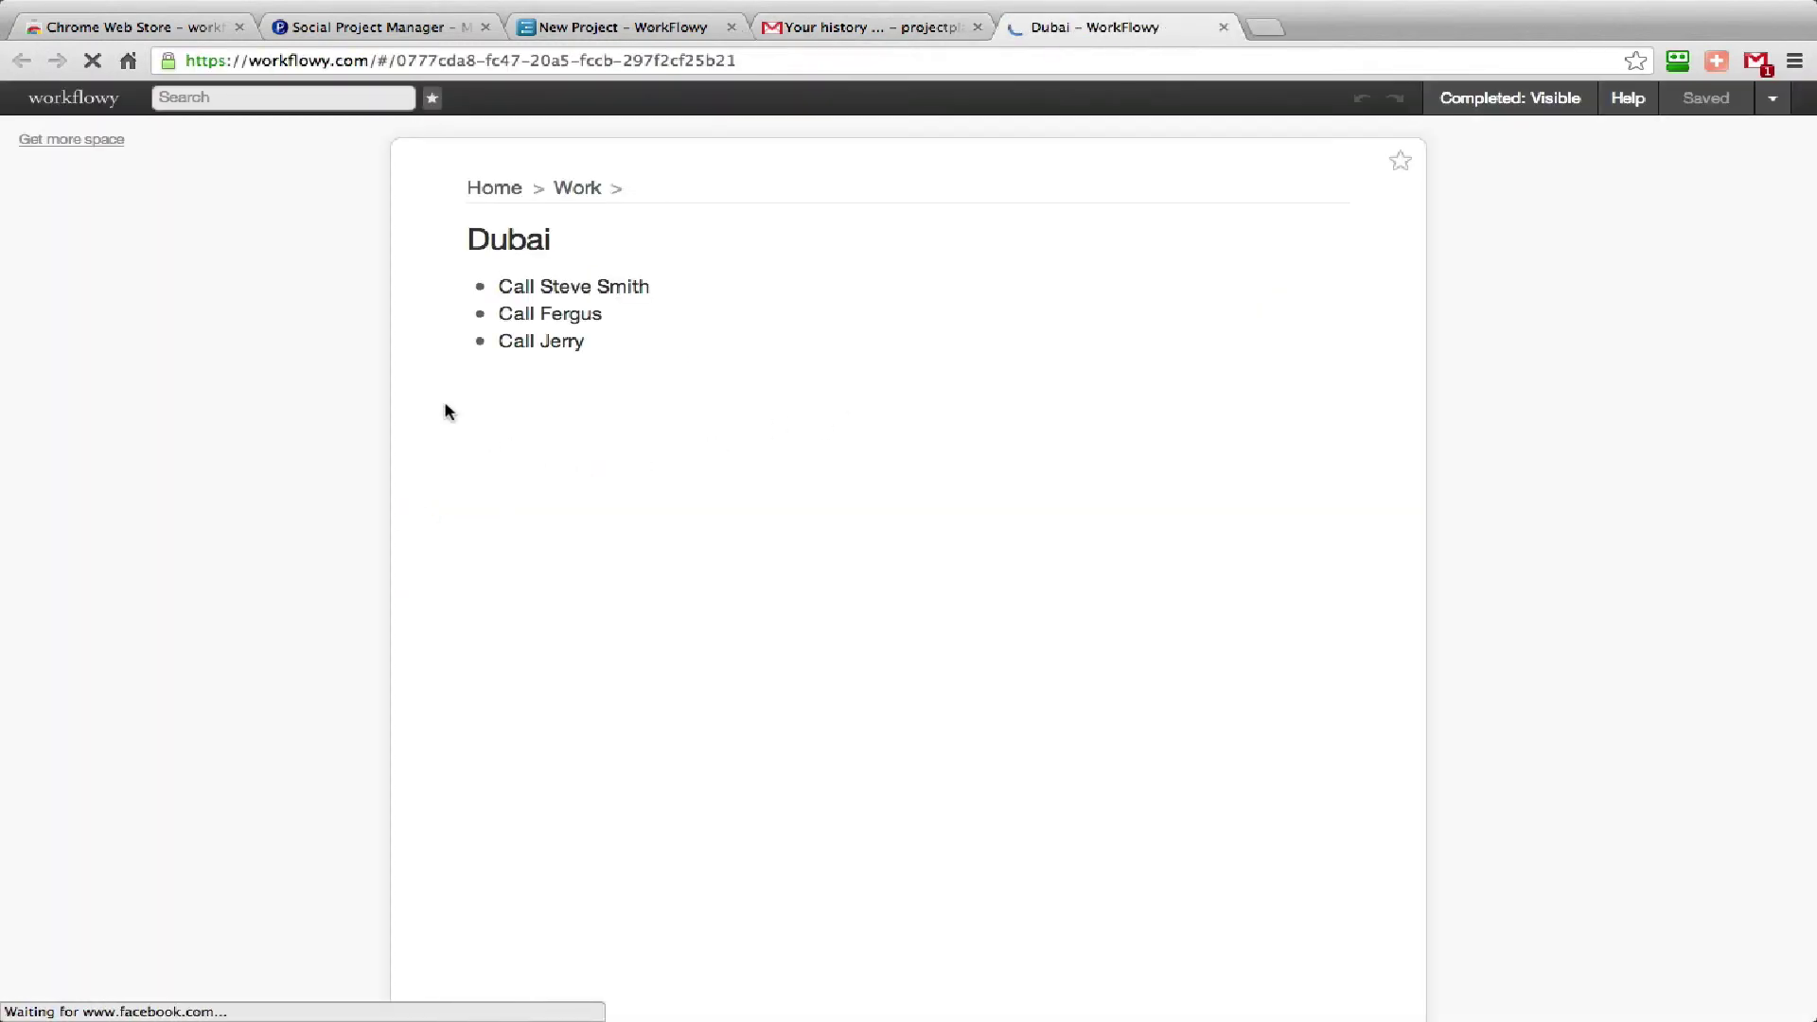
Go from Dubai back to the Home list and collapse New Project.
{"action": "left_click", "coordinate": [492, 188]}
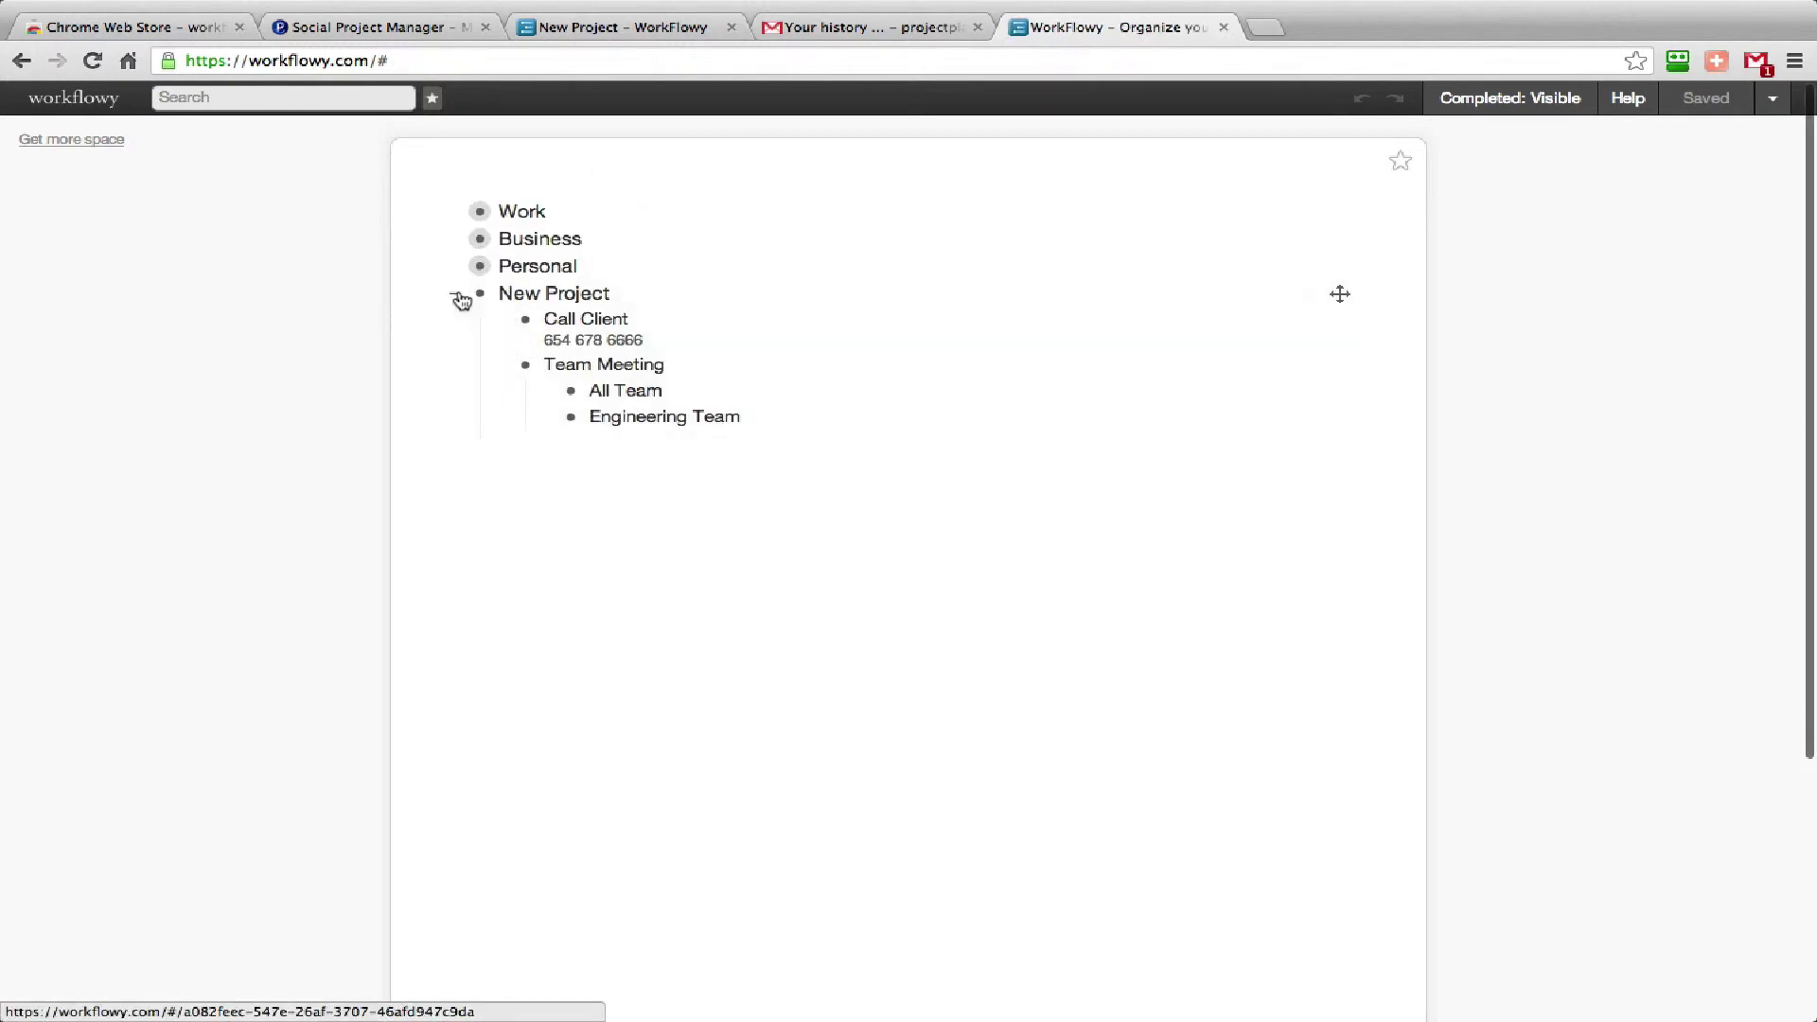
{"action": "left_click", "coordinate": [455, 294]}
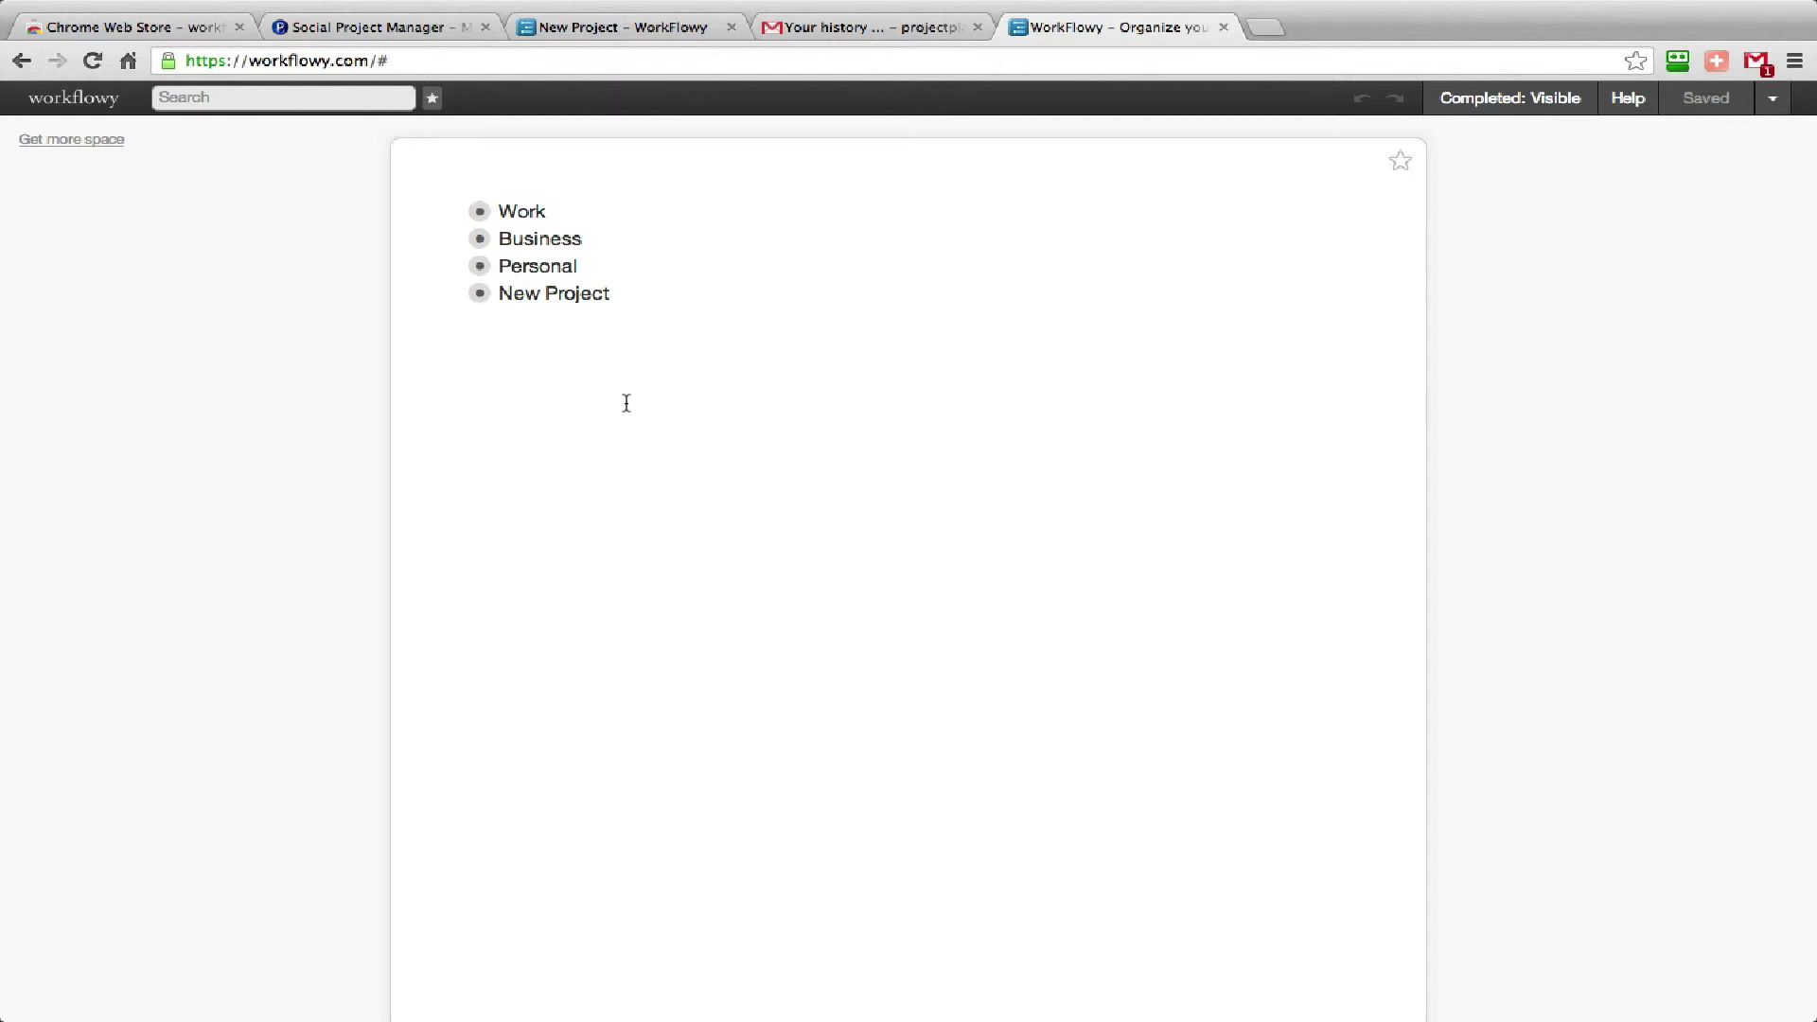